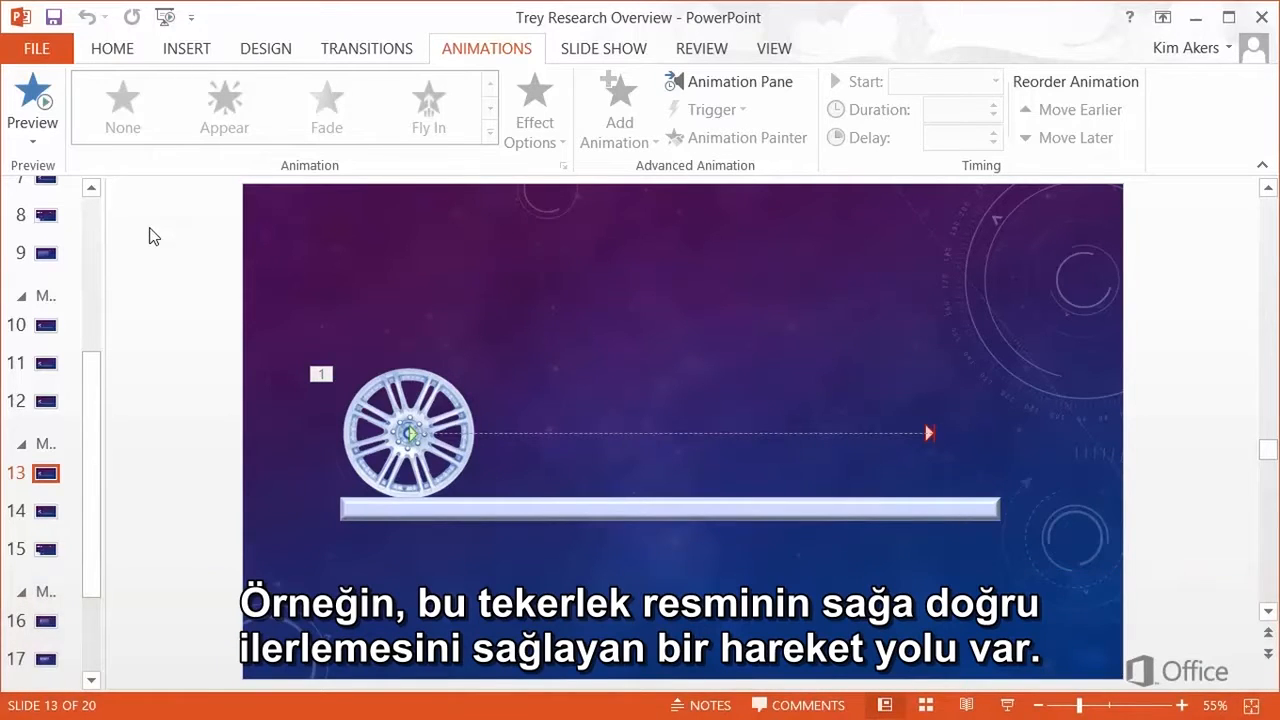
Add a Spin emphasis effect to the wheel picture alongside its motion path and preview the slide's animations.
{"action": "left_click", "coordinate": [20, 106]}
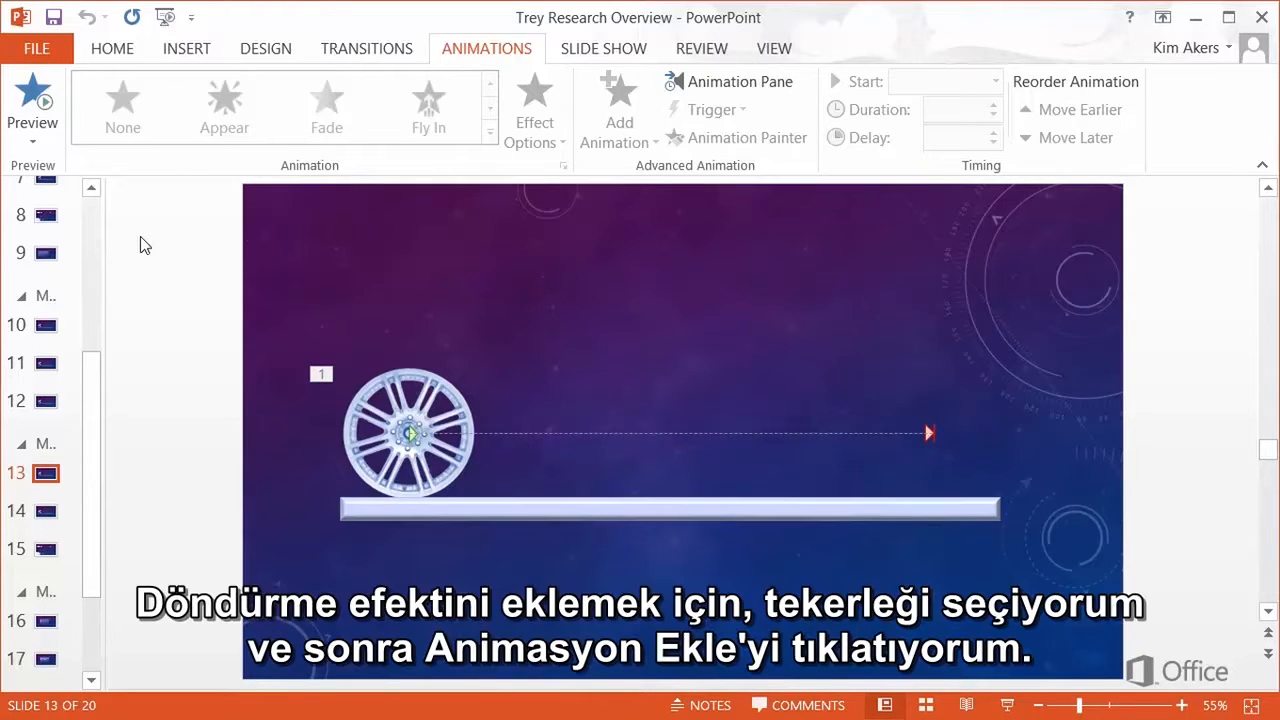
{"action": "left_click", "coordinate": [395, 420]}
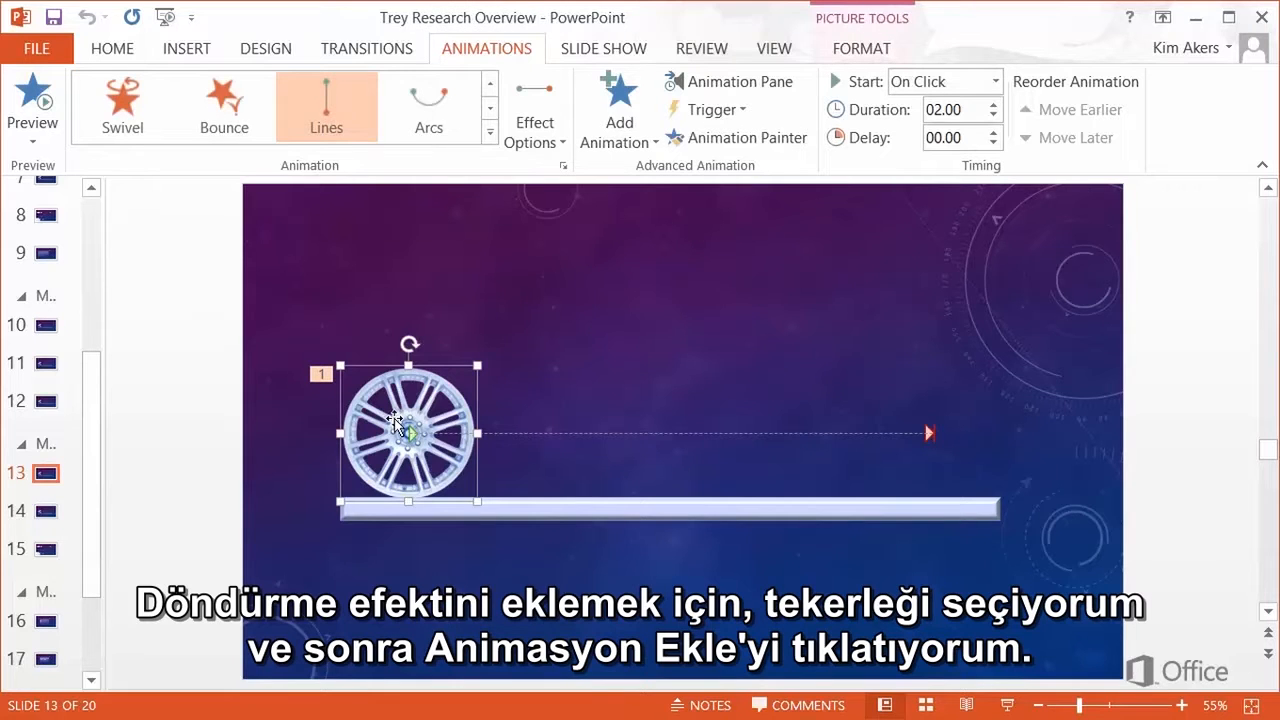
{"action": "left_click", "coordinate": [624, 134]}
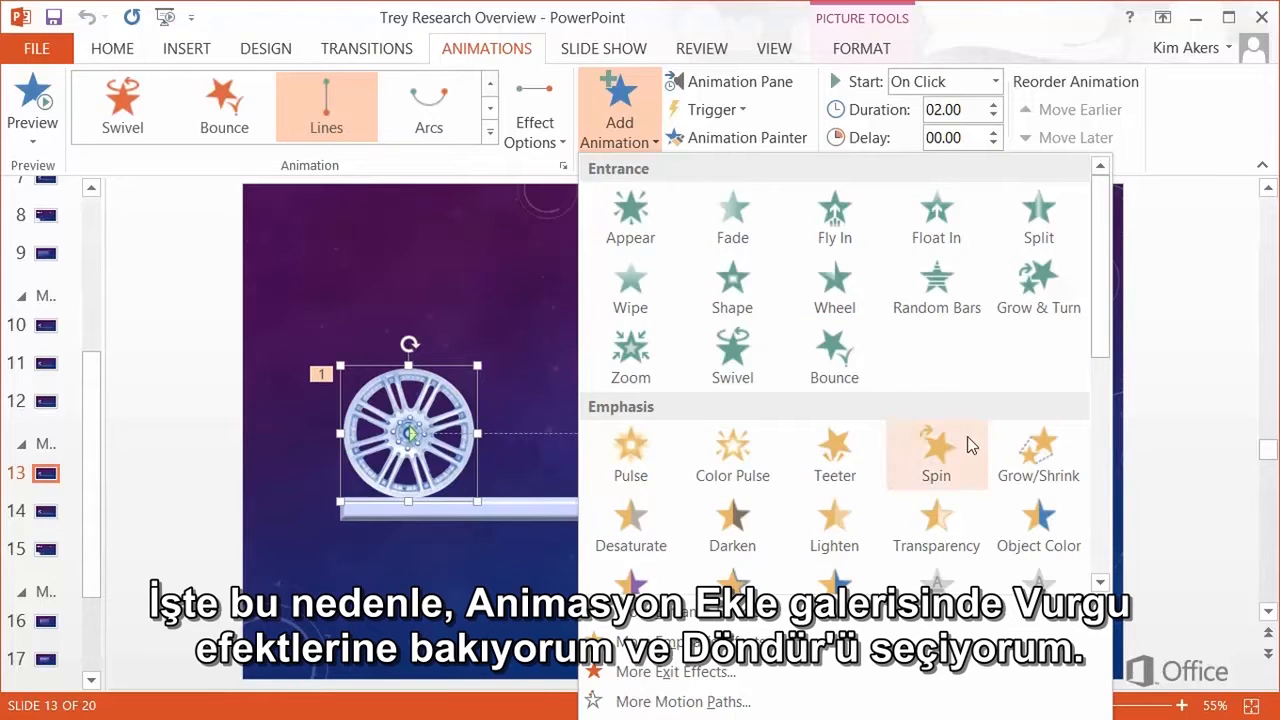
{"action": "left_click", "coordinate": [968, 467]}
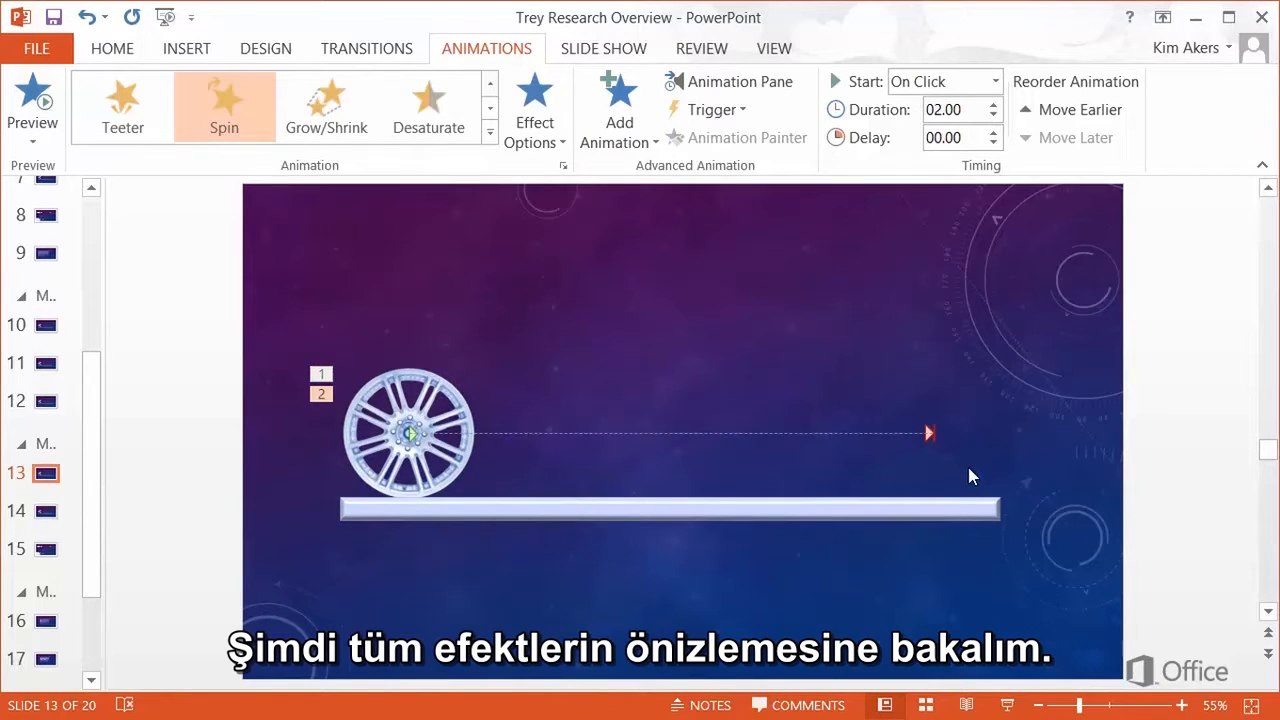
{"action": "left_click", "coordinate": [33, 100]}
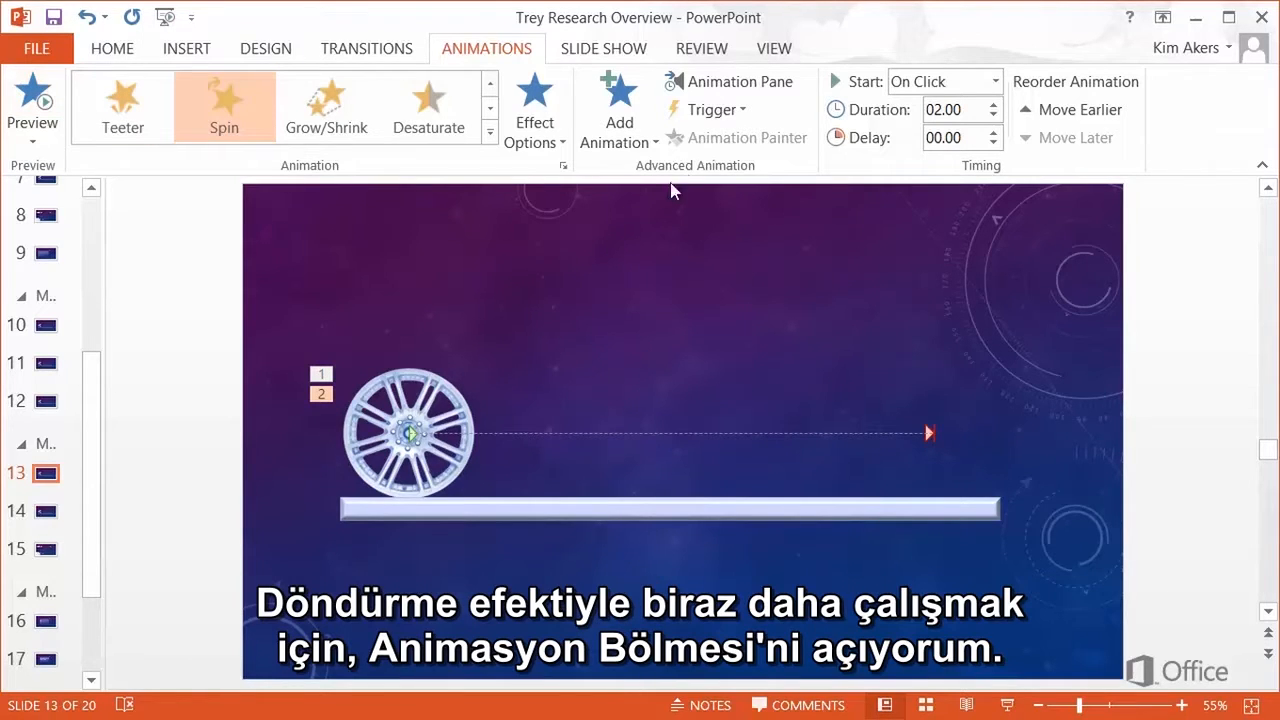
Show the Animation Pane, set the wheel's Spin effect to Start With Previous, and play the whole sequence.
{"action": "left_click", "coordinate": [705, 84]}
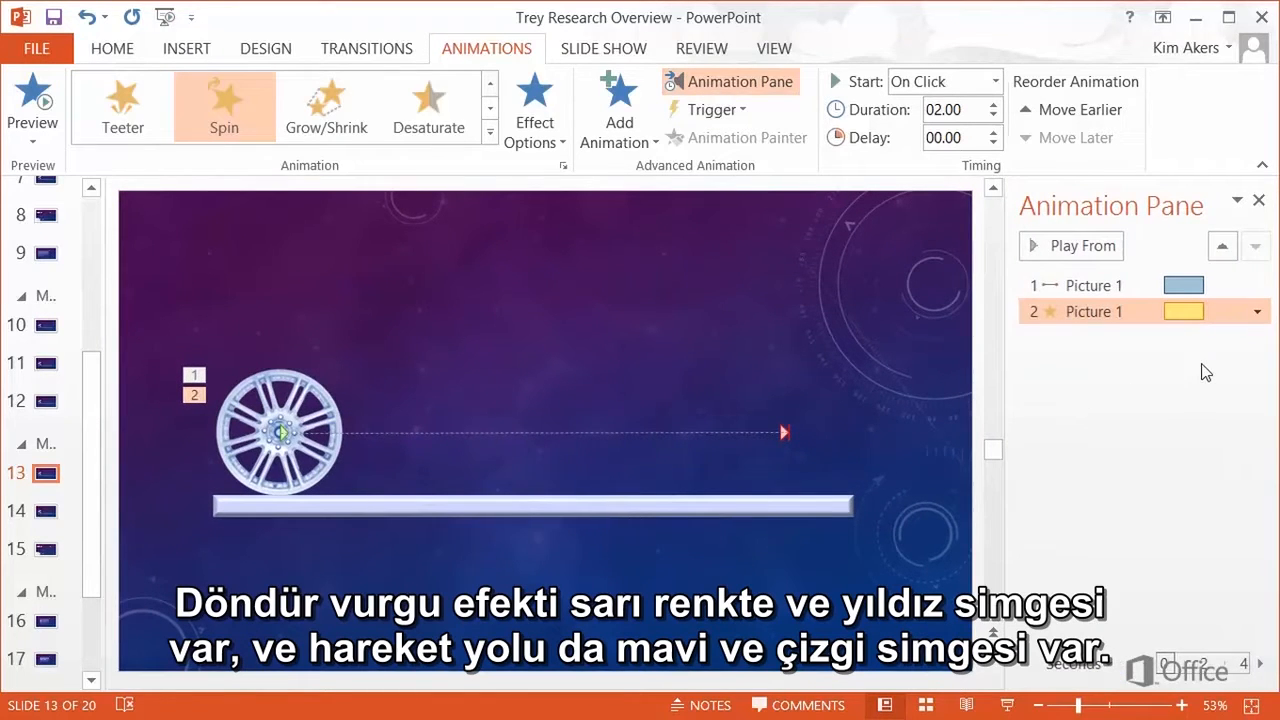
{"action": "left_click", "coordinate": [1205, 287]}
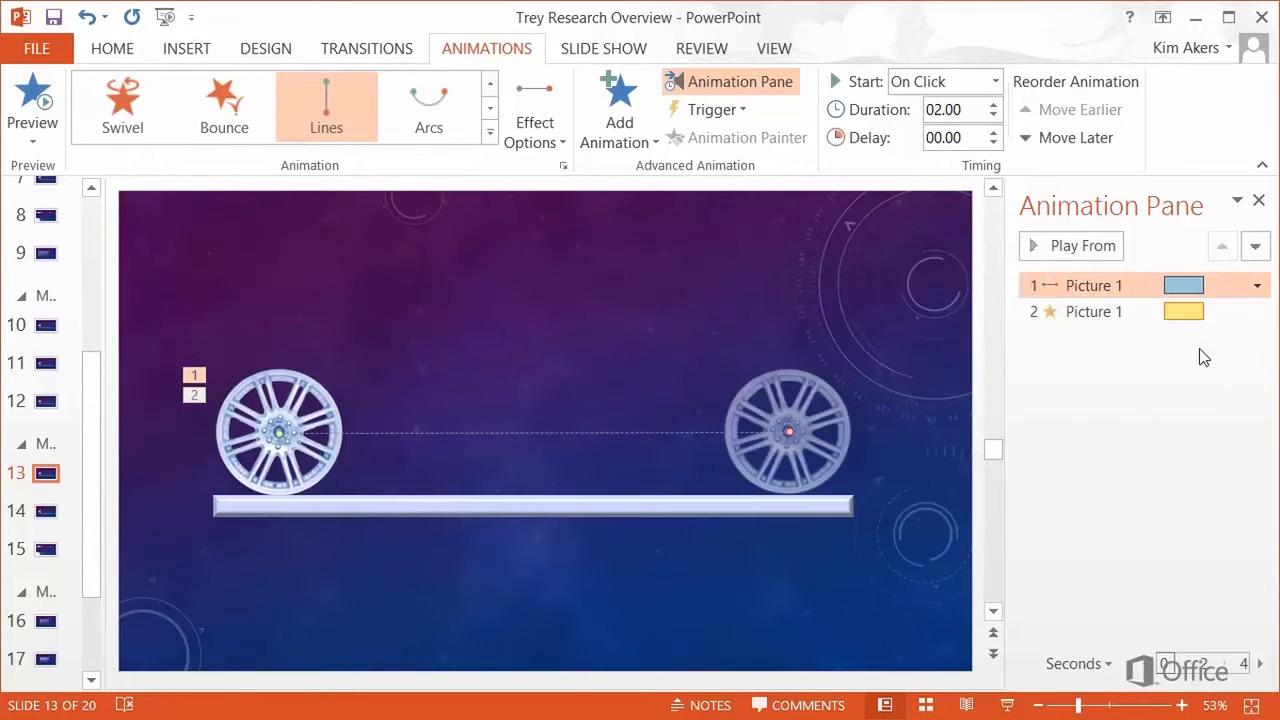
{"action": "left_click", "coordinate": [1218, 313]}
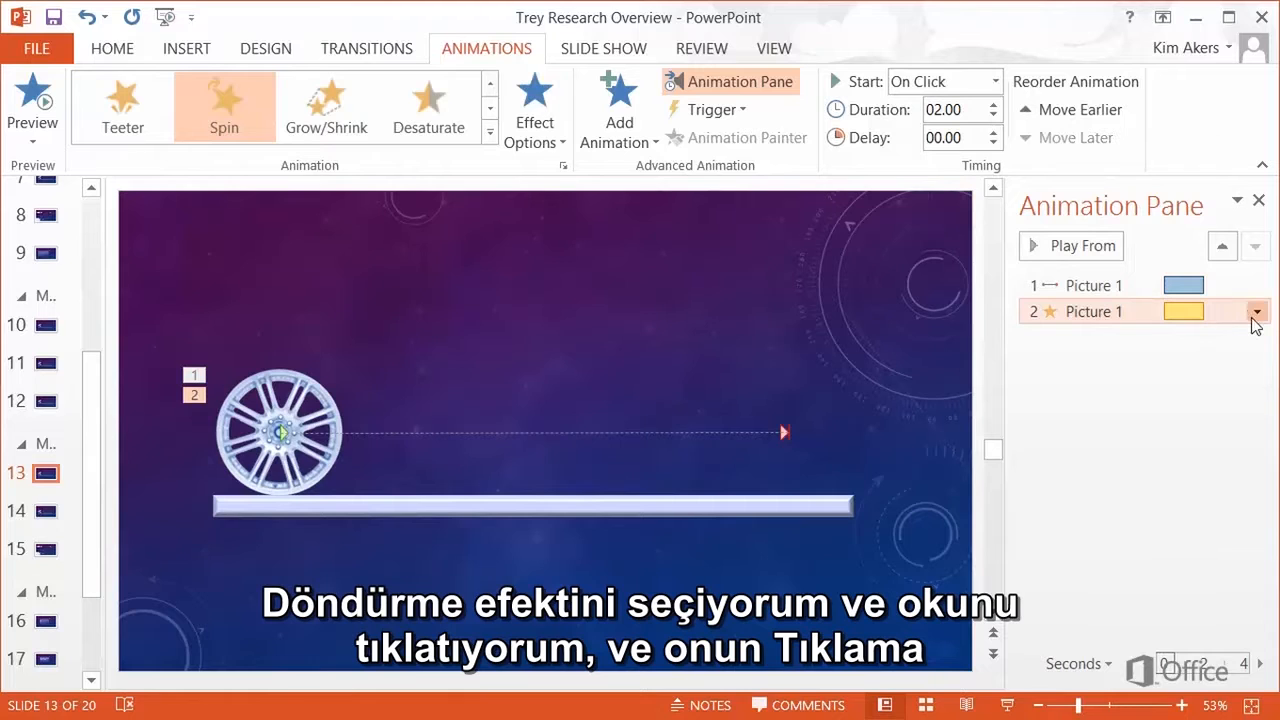
{"action": "left_click", "coordinate": [1256, 312]}
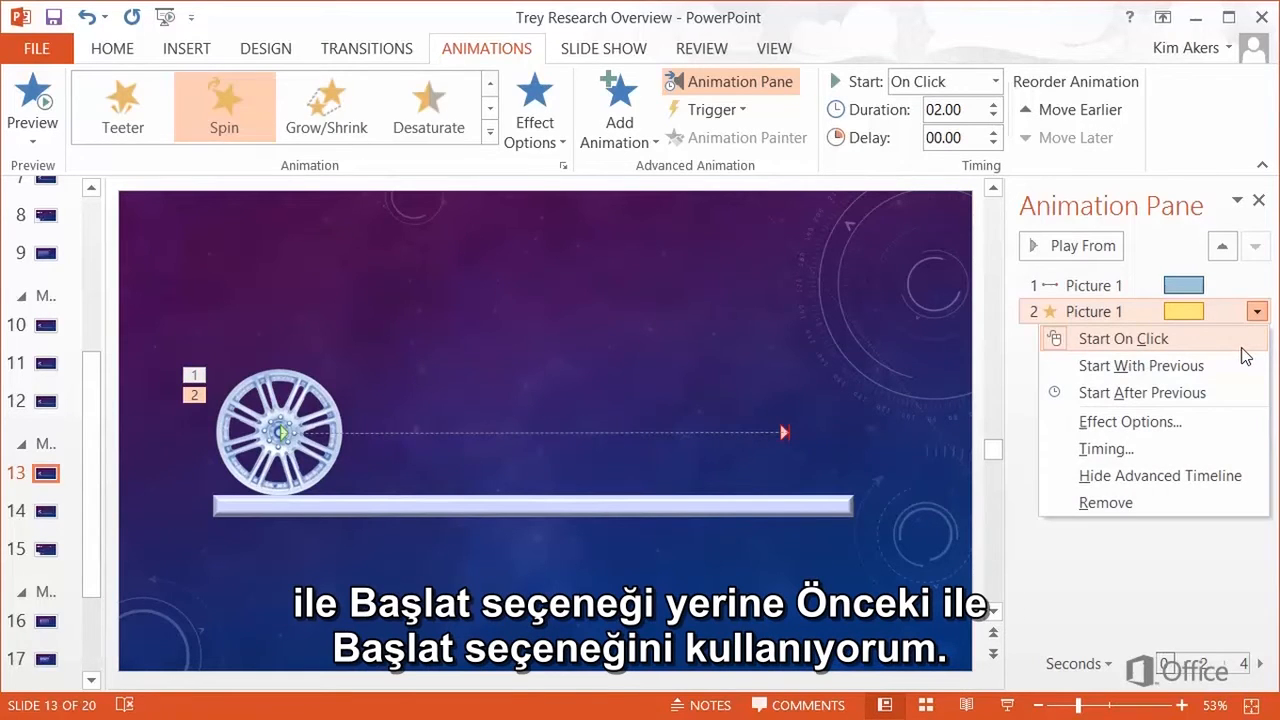
{"action": "left_click", "coordinate": [1212, 366]}
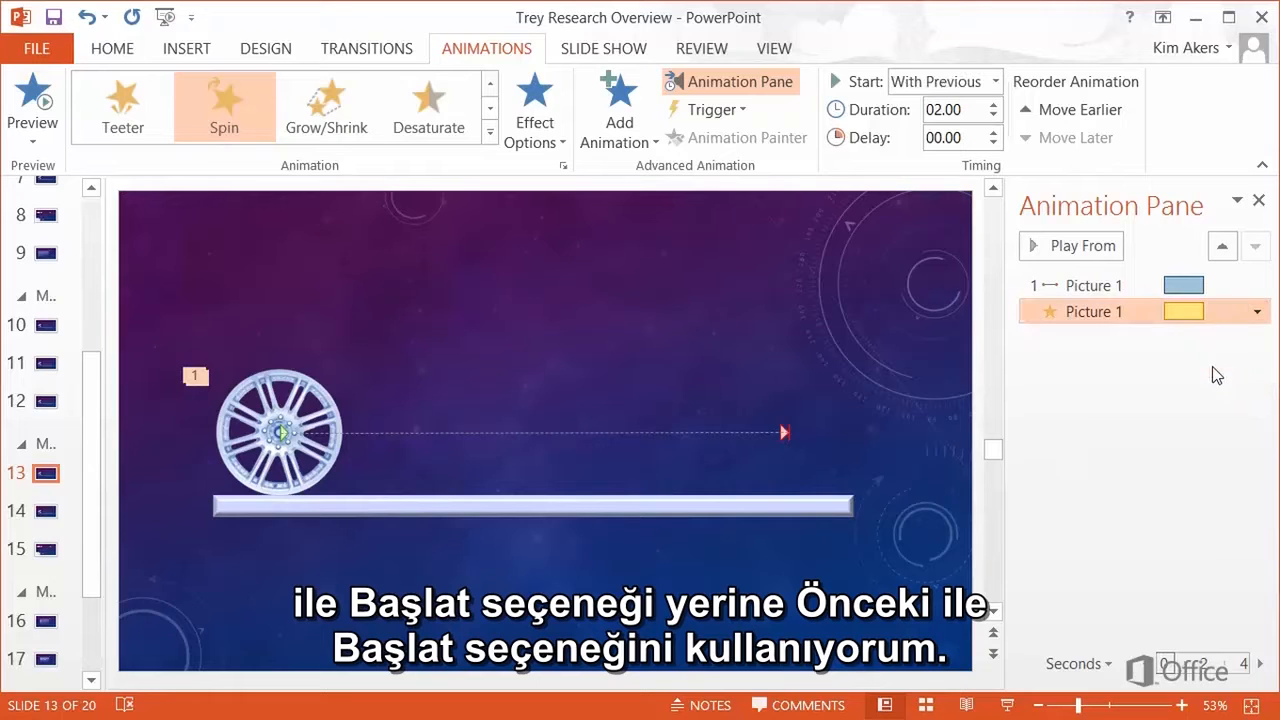
{"action": "left_click", "coordinate": [1192, 384]}
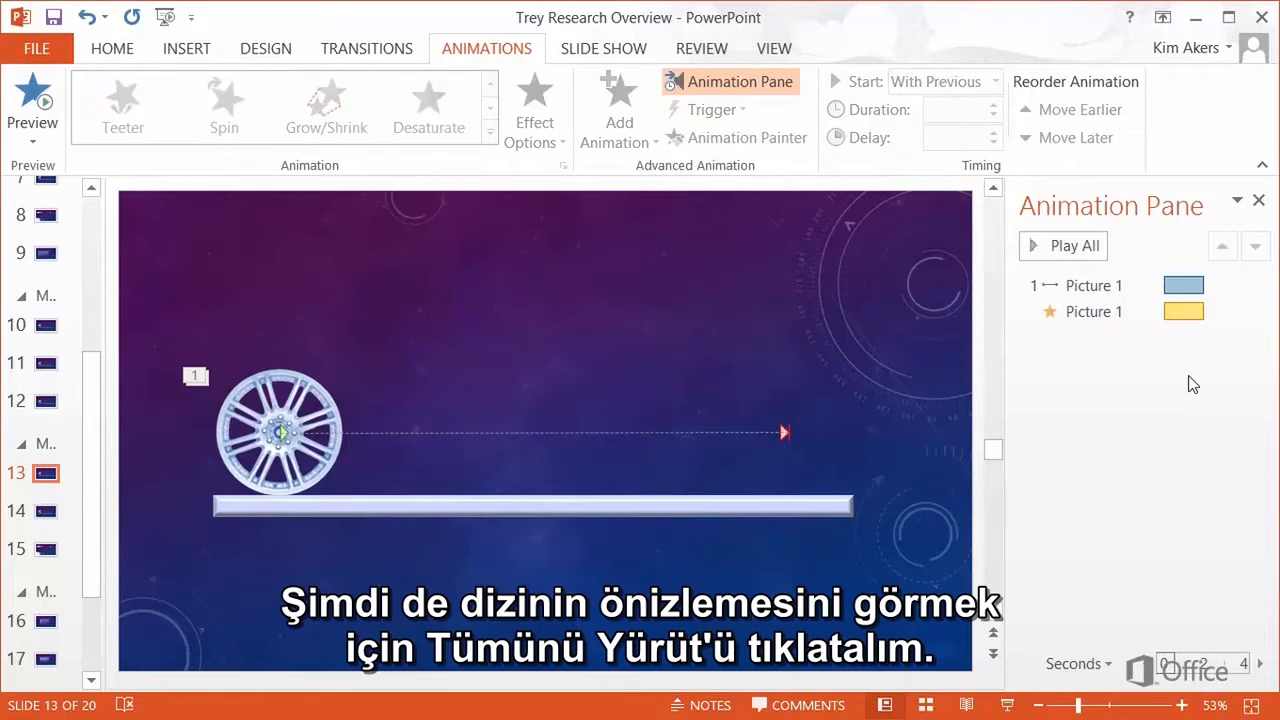
{"action": "left_click", "coordinate": [1081, 253]}
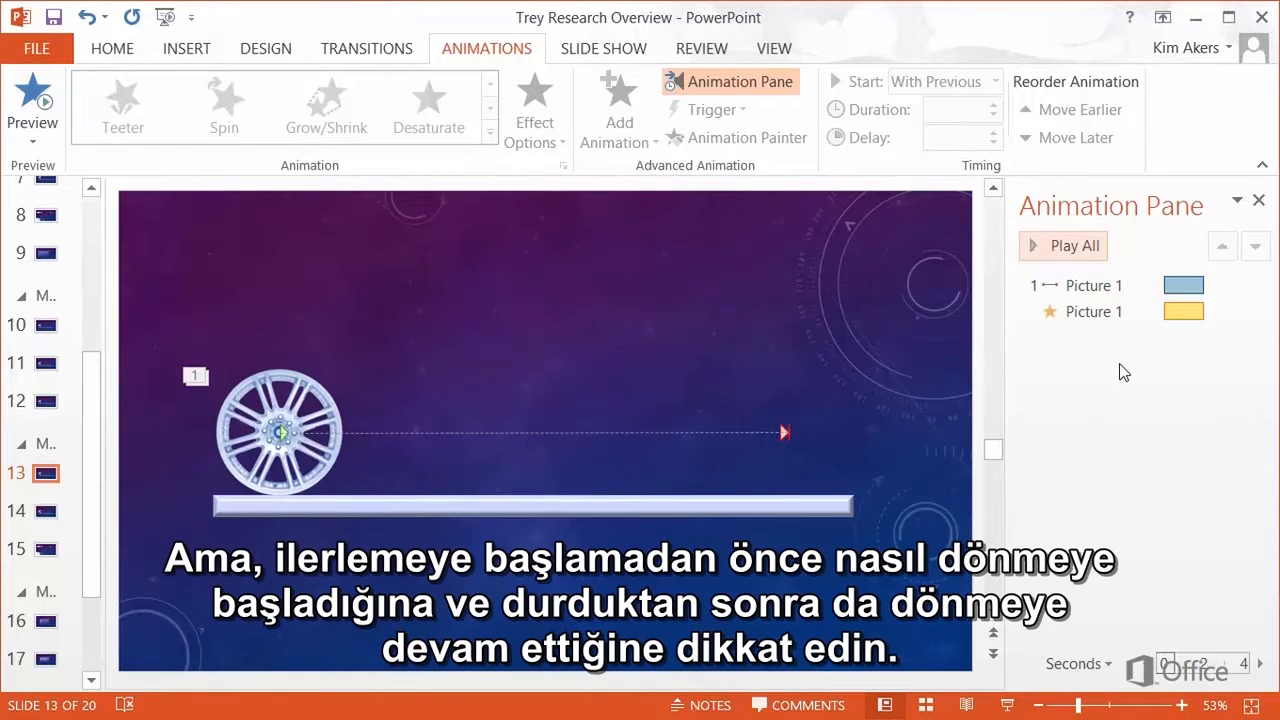
{"action": "left_click", "coordinate": [1080, 252]}
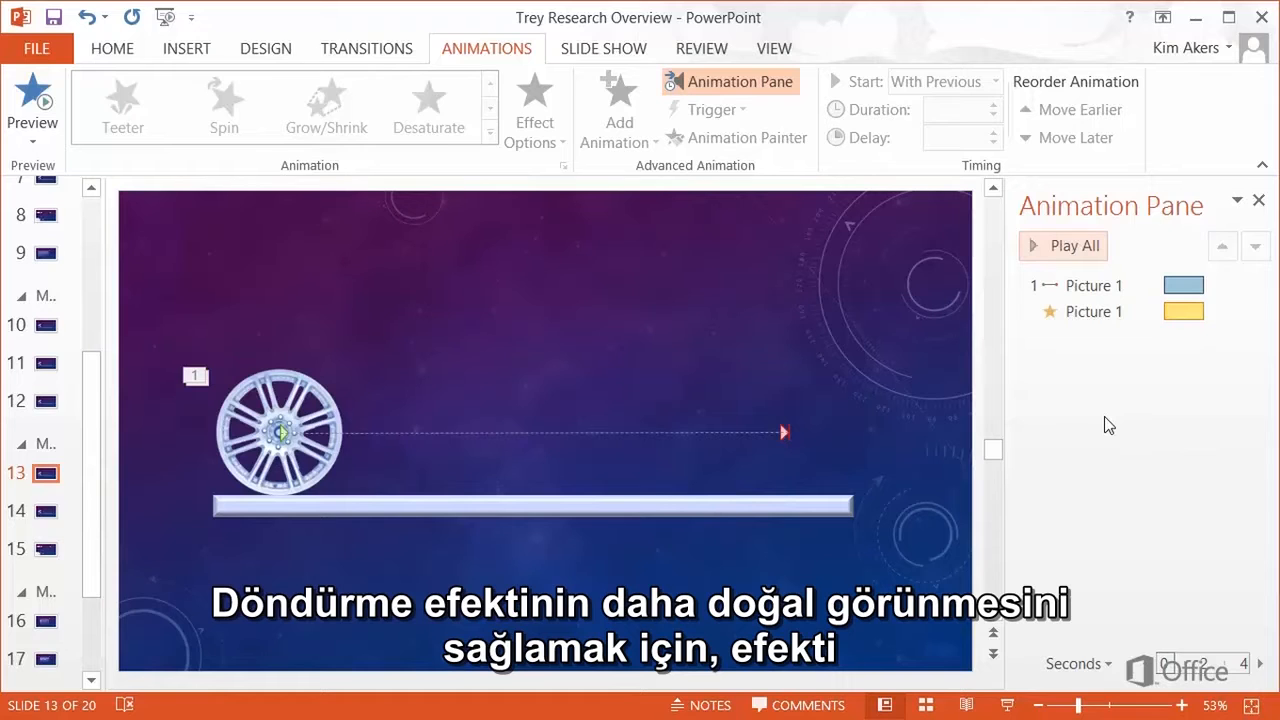
Set the Spin effect's smooth start and smooth end to 1 second each in its effect options.
{"action": "left_click", "coordinate": [1145, 311]}
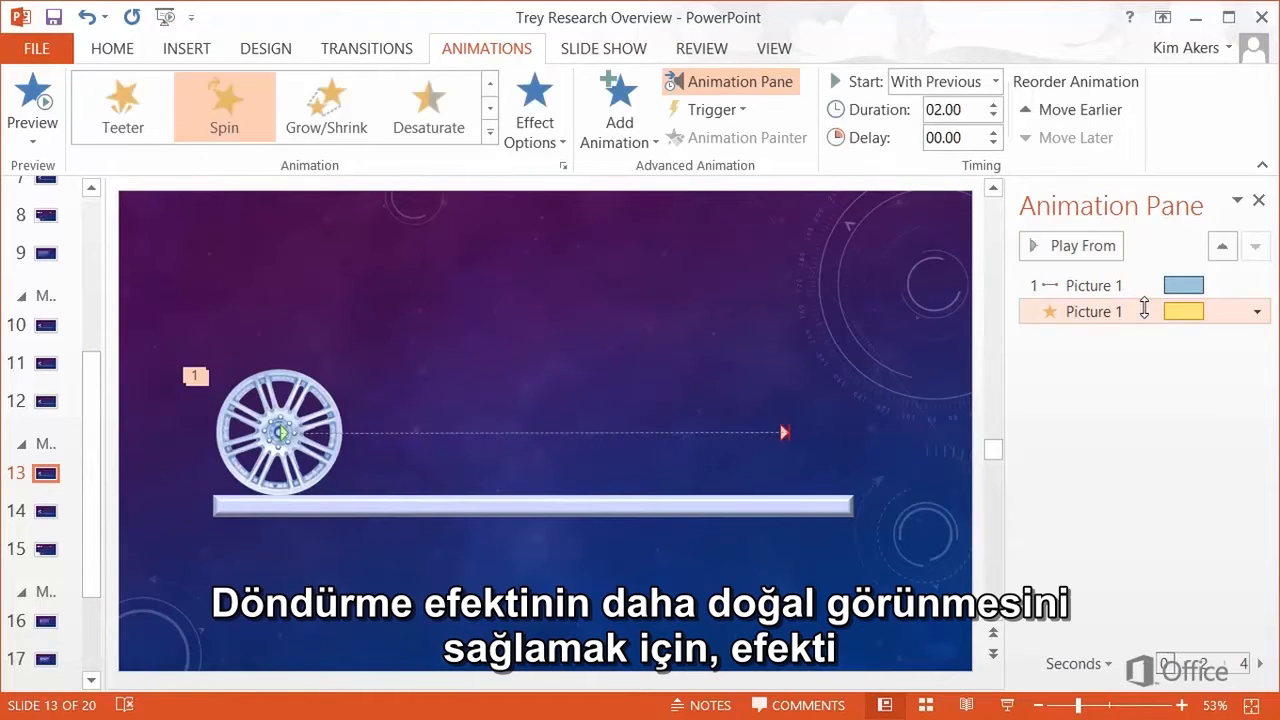
{"action": "left_click", "coordinate": [1256, 311]}
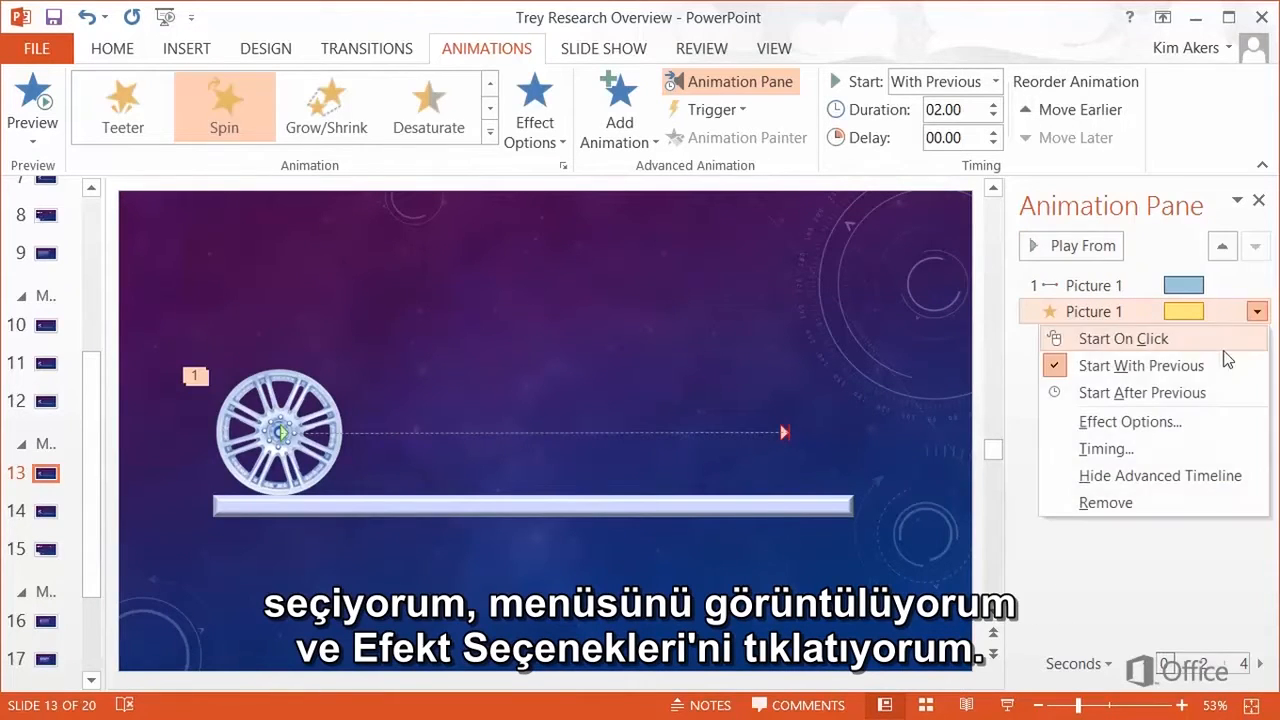
{"action": "left_click", "coordinate": [1188, 421]}
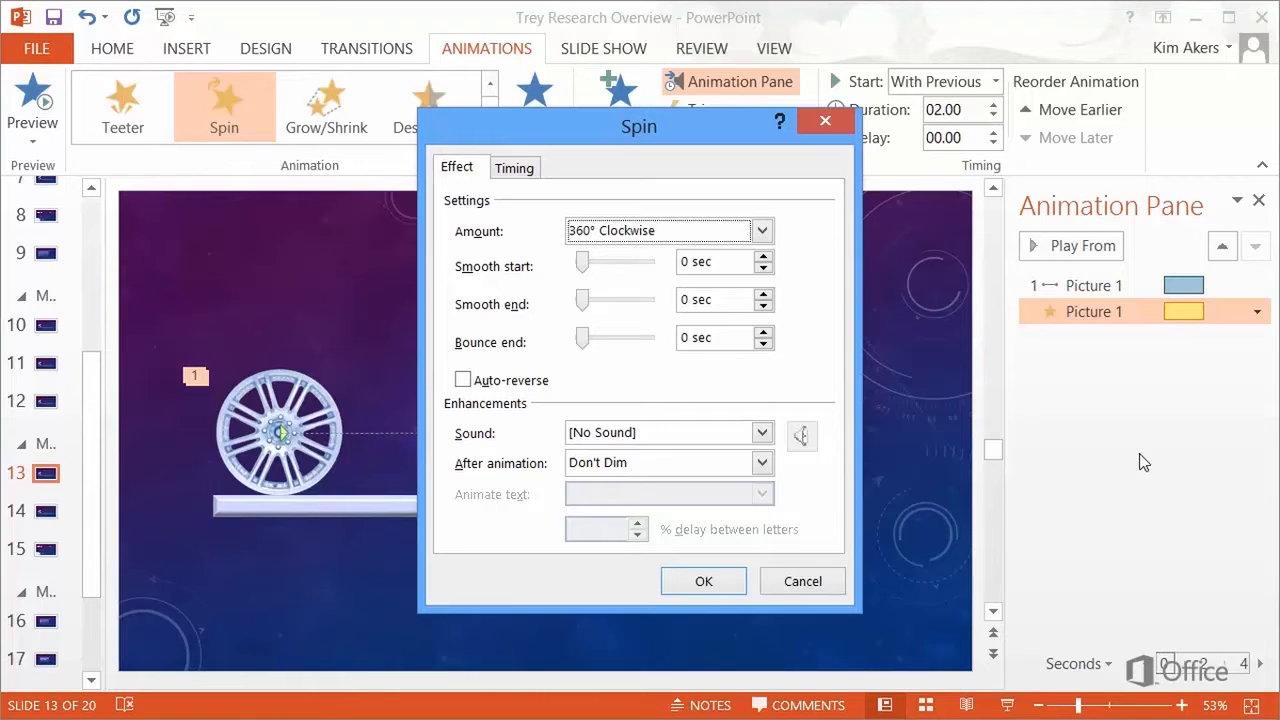
{"action": "double_click", "coordinate": [690, 262]}
{"action": "type", "text": "1"}
{"action": "left_click", "coordinate": [686, 298]}
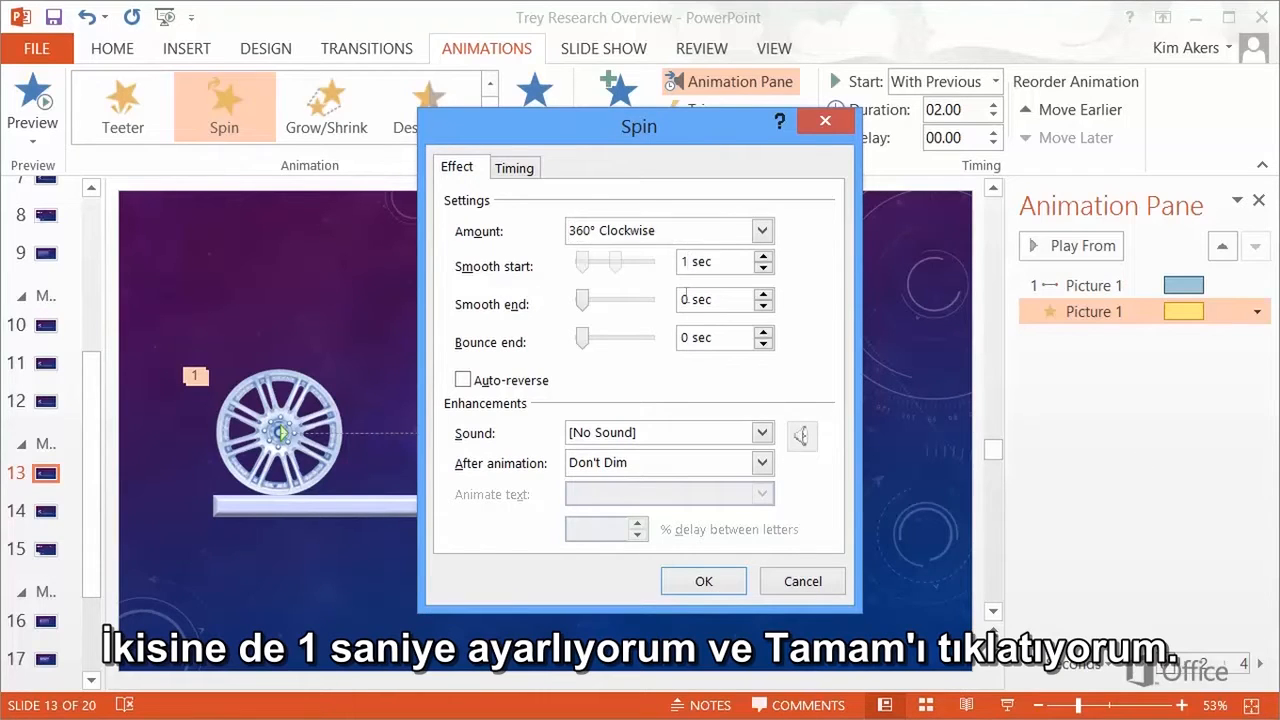
{"action": "double_click", "coordinate": [686, 298]}
{"action": "type", "text": "1"}
{"action": "left_click", "coordinate": [703, 581]}
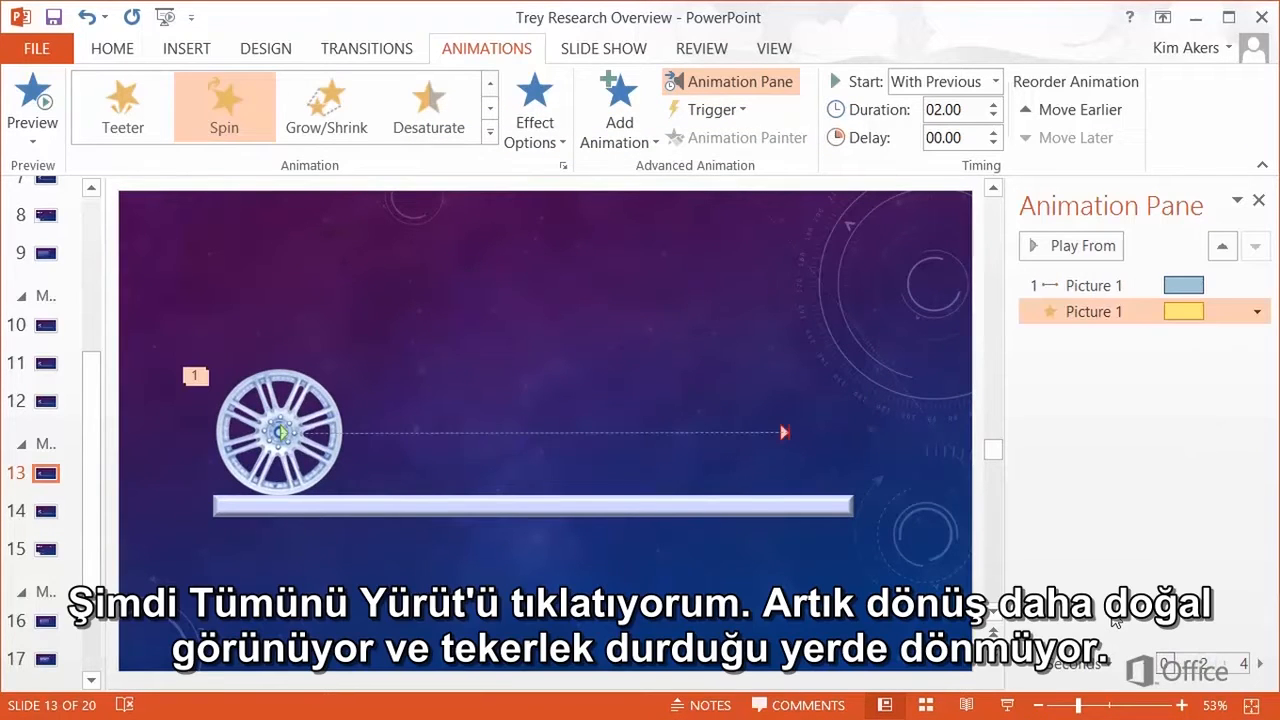
Play all of the slide's animations to check how the wheel rolls along its path.
{"action": "left_click", "coordinate": [1138, 392]}
{"action": "left_click", "coordinate": [1086, 246]}
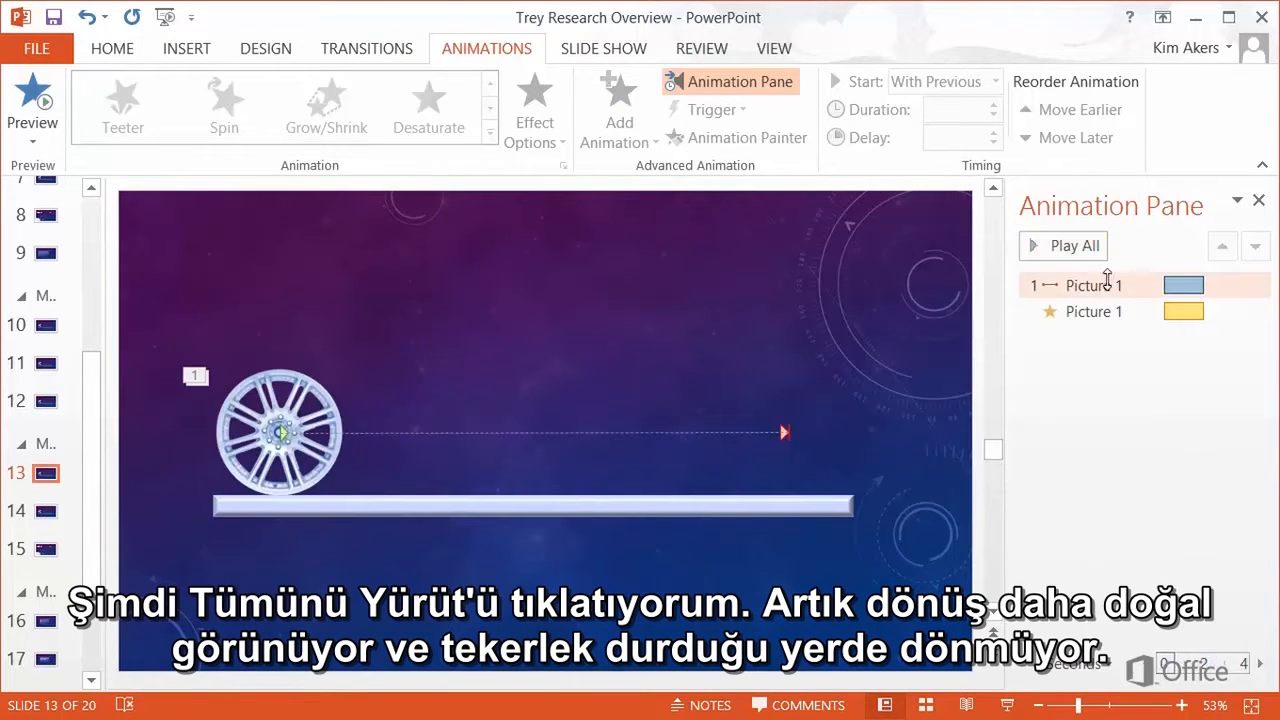
{"action": "left_click", "coordinate": [1092, 250]}
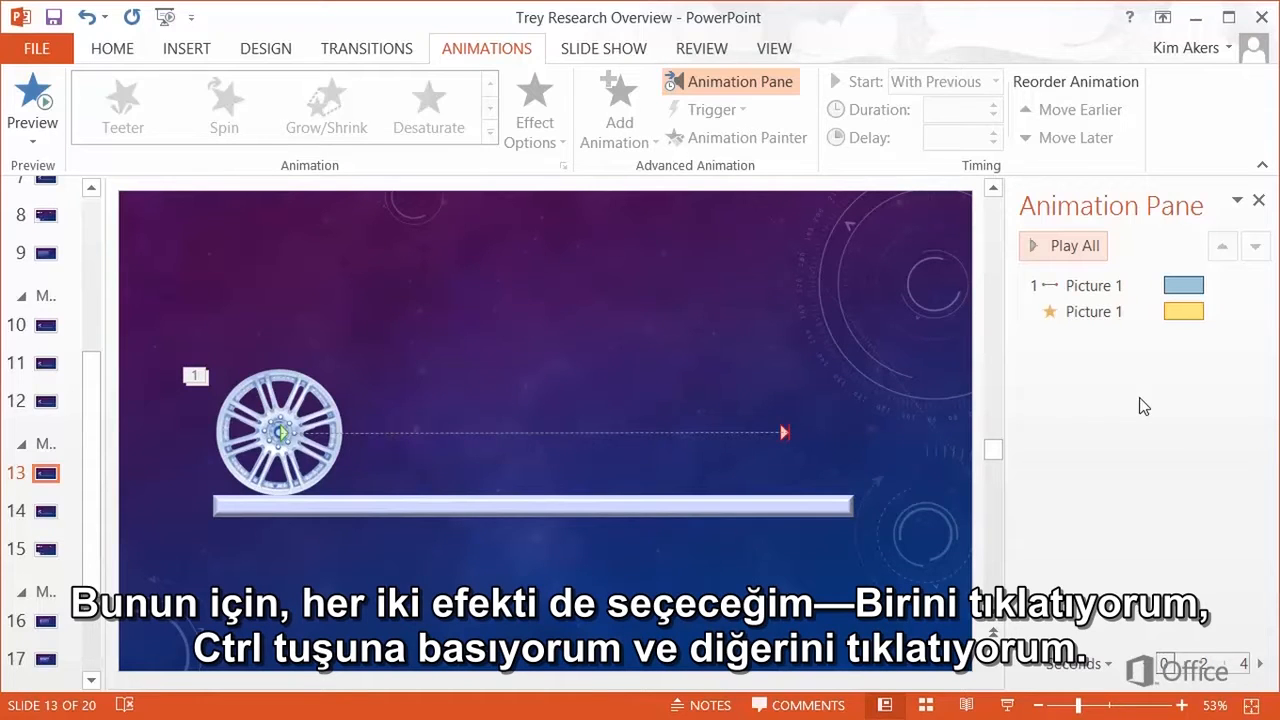
Select both the Spin and motion path effects and turn on Auto-reverse in their shared effect options.
{"action": "left_click", "coordinate": [1152, 311]}
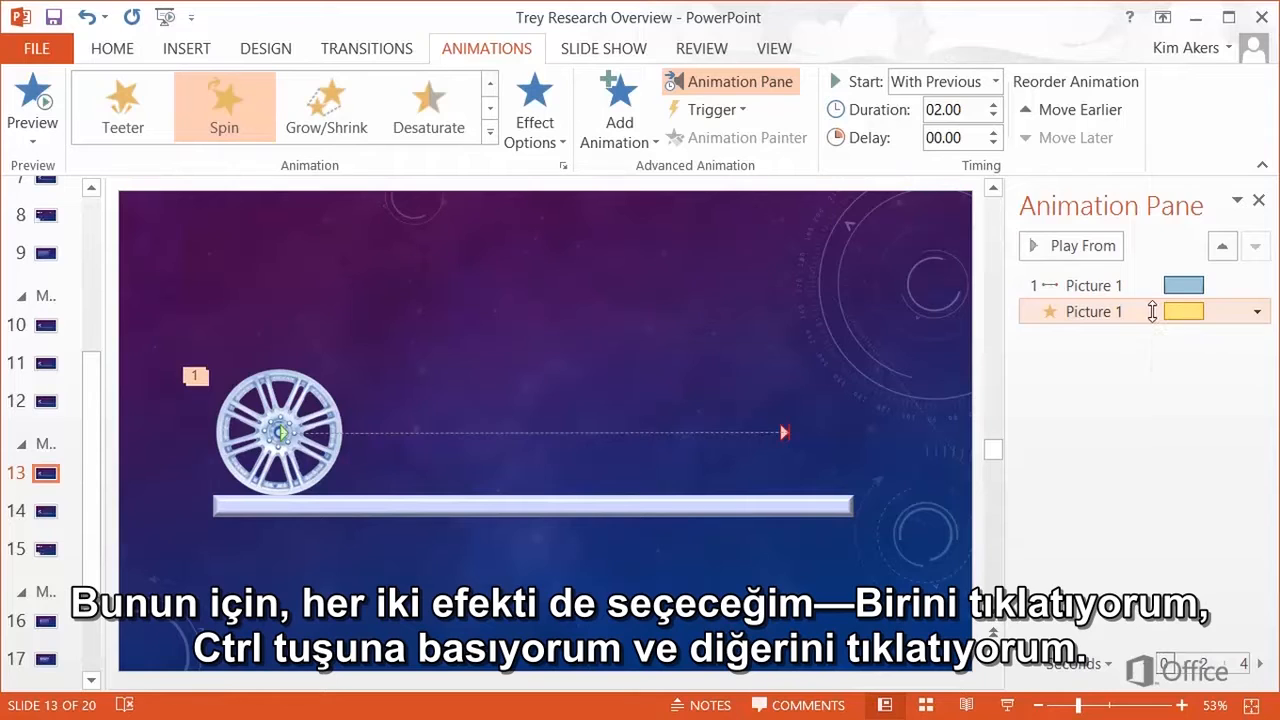
{"action": "left_click", "coordinate": [1155, 285], "text": "ctrl"}
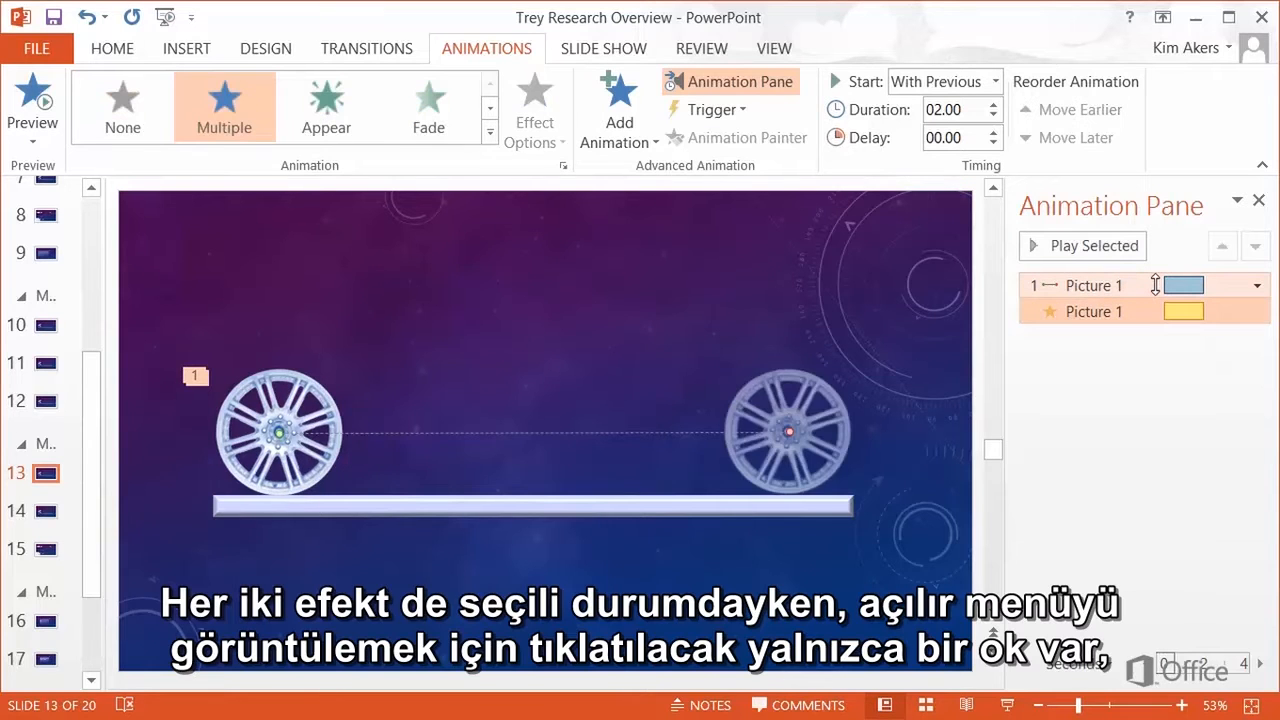
{"action": "left_click", "coordinate": [1257, 286]}
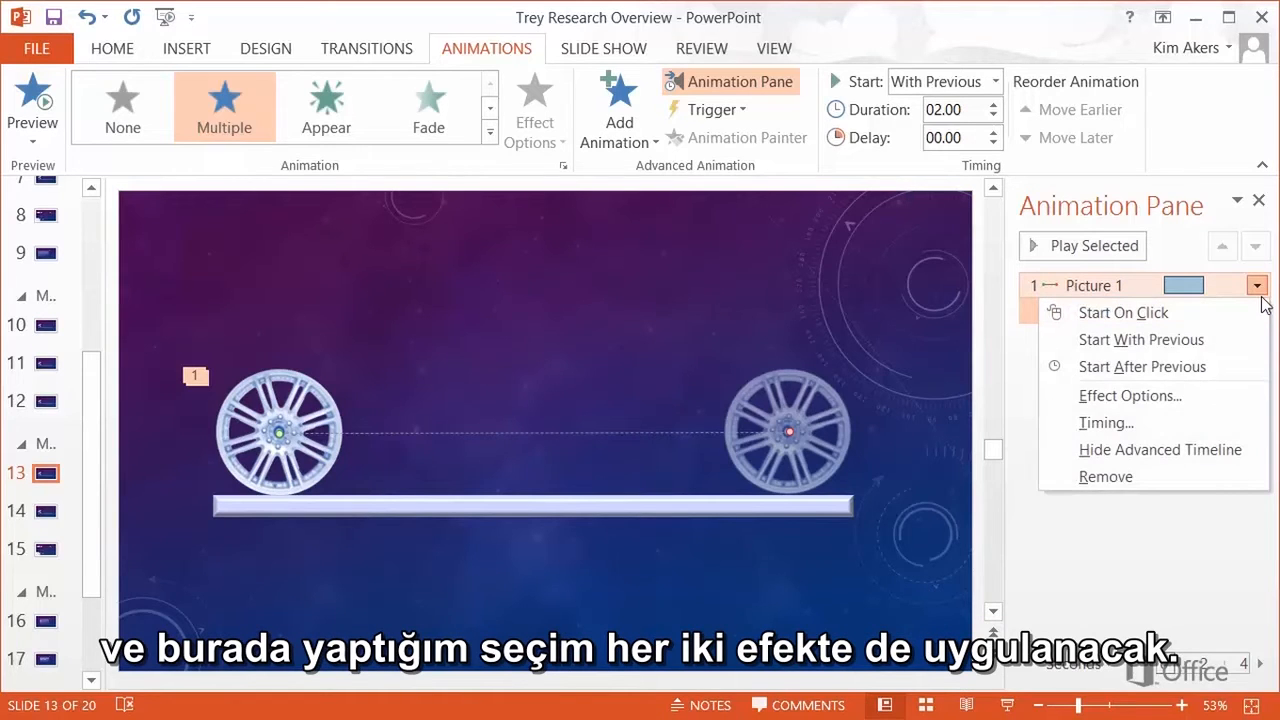
{"action": "left_click", "coordinate": [1209, 398]}
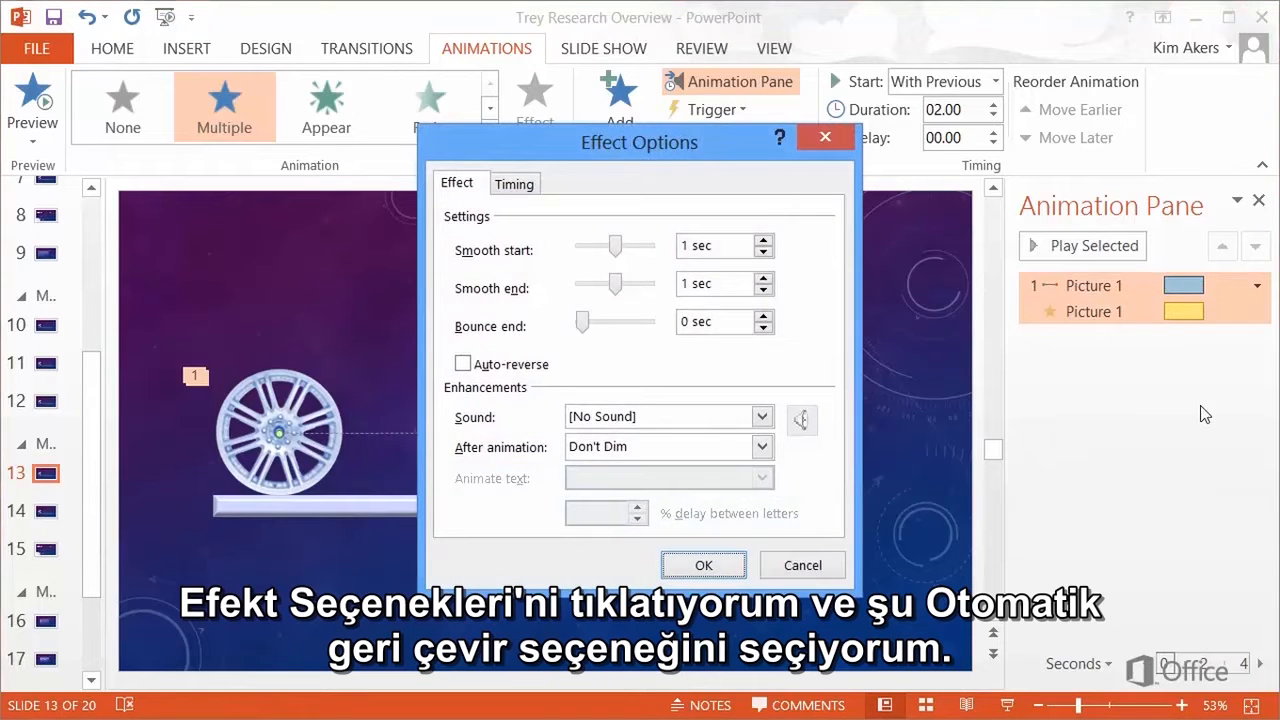
{"action": "left_click", "coordinate": [474, 366]}
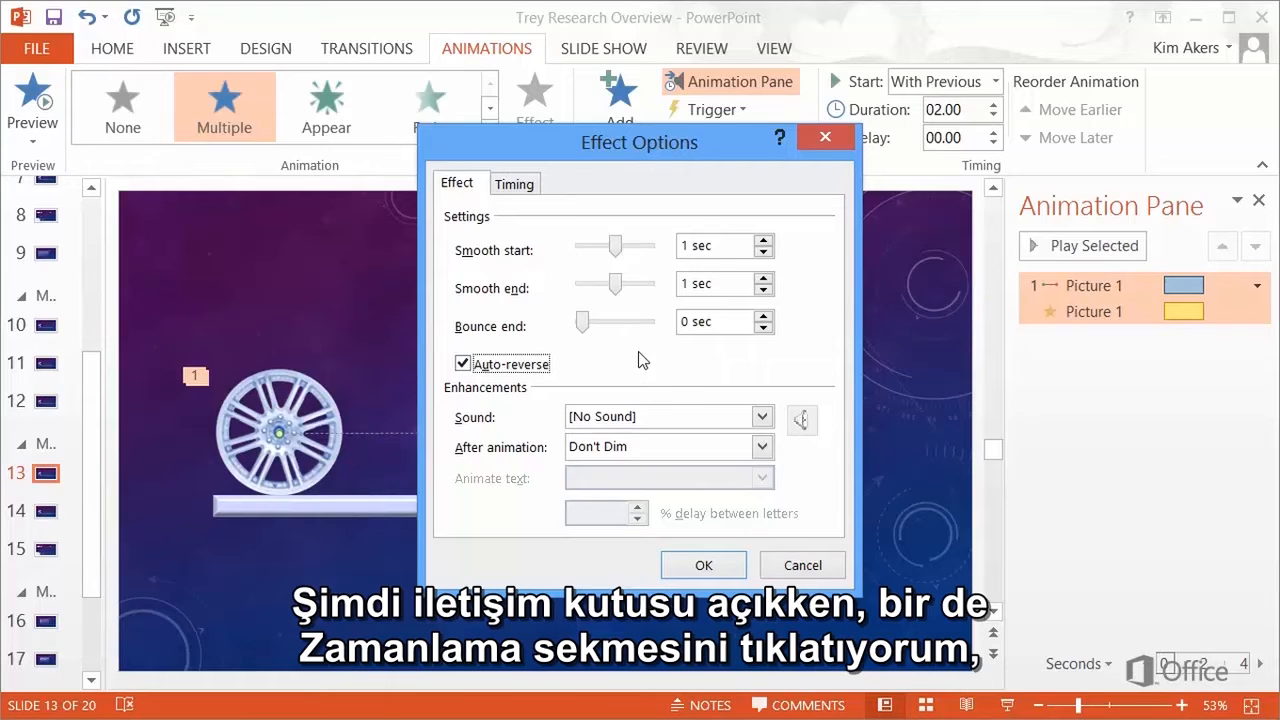
Set the timing of both wheel effects to a duration of 1.5 seconds with 2 repeats, and apply the options.
{"action": "left_click", "coordinate": [512, 184]}
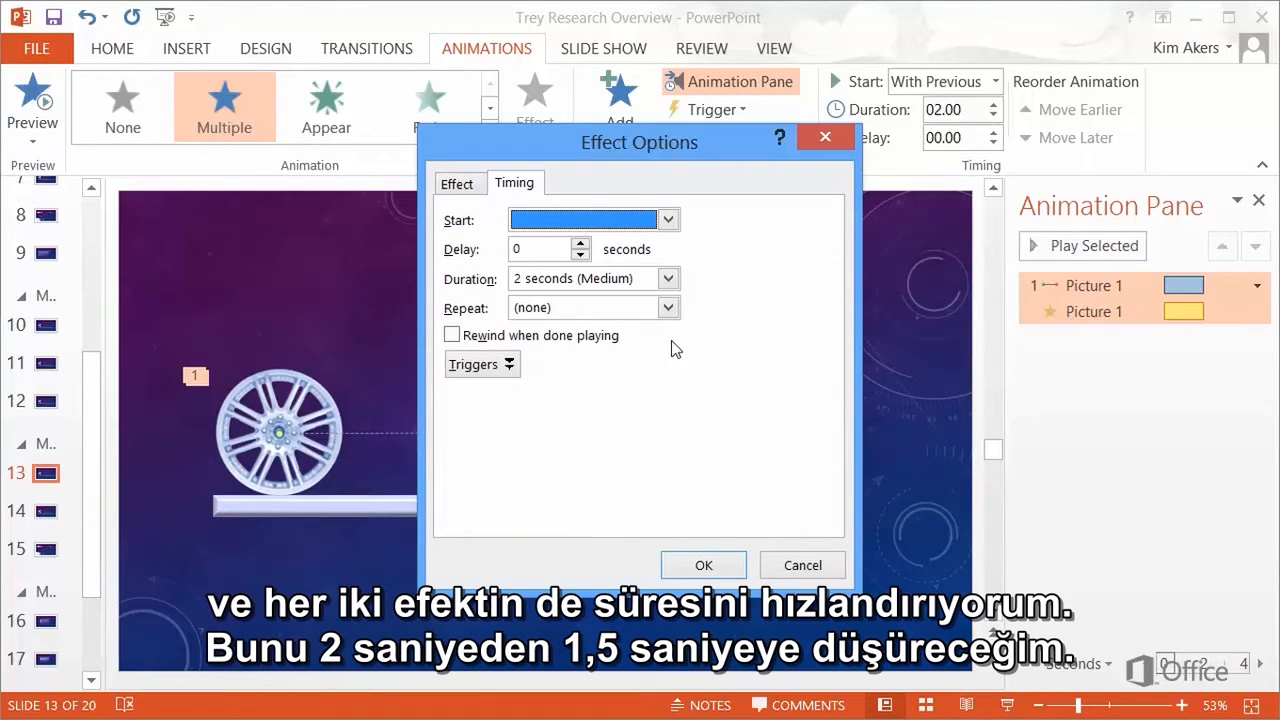
{"action": "left_click", "coordinate": [640, 280]}
{"action": "type", "text": "1"}
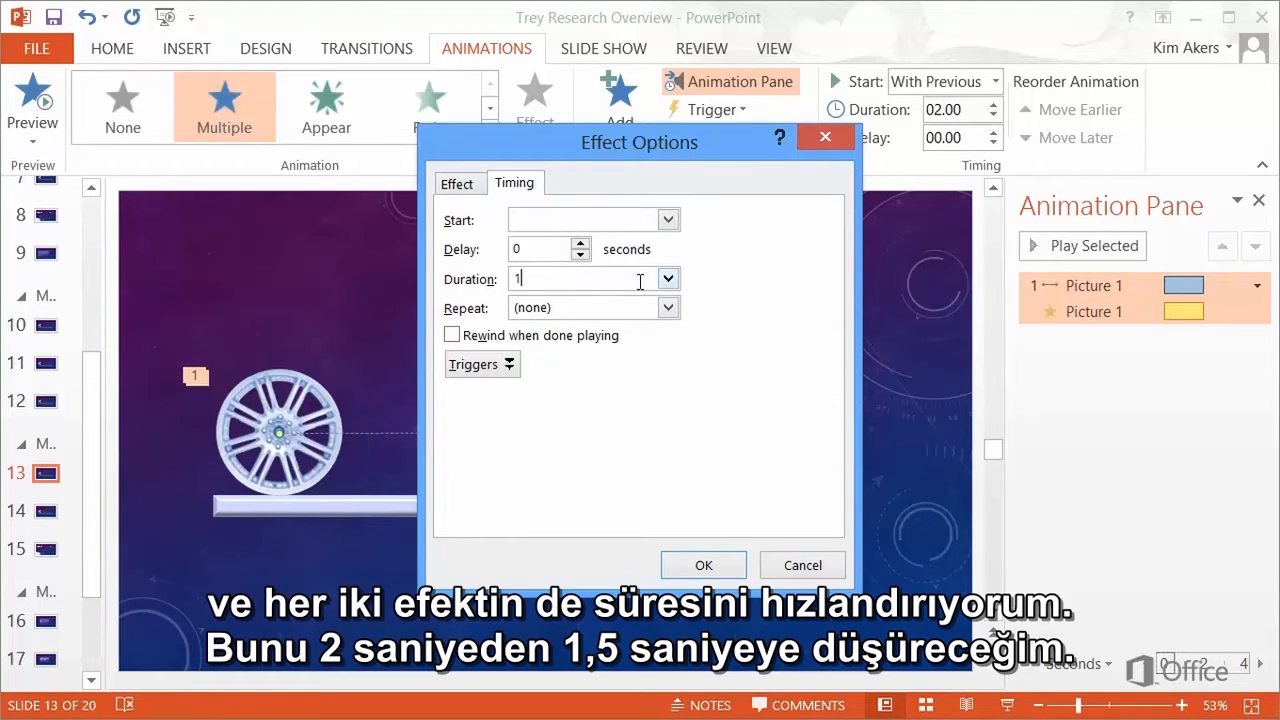
{"action": "type", "text": ".5"}
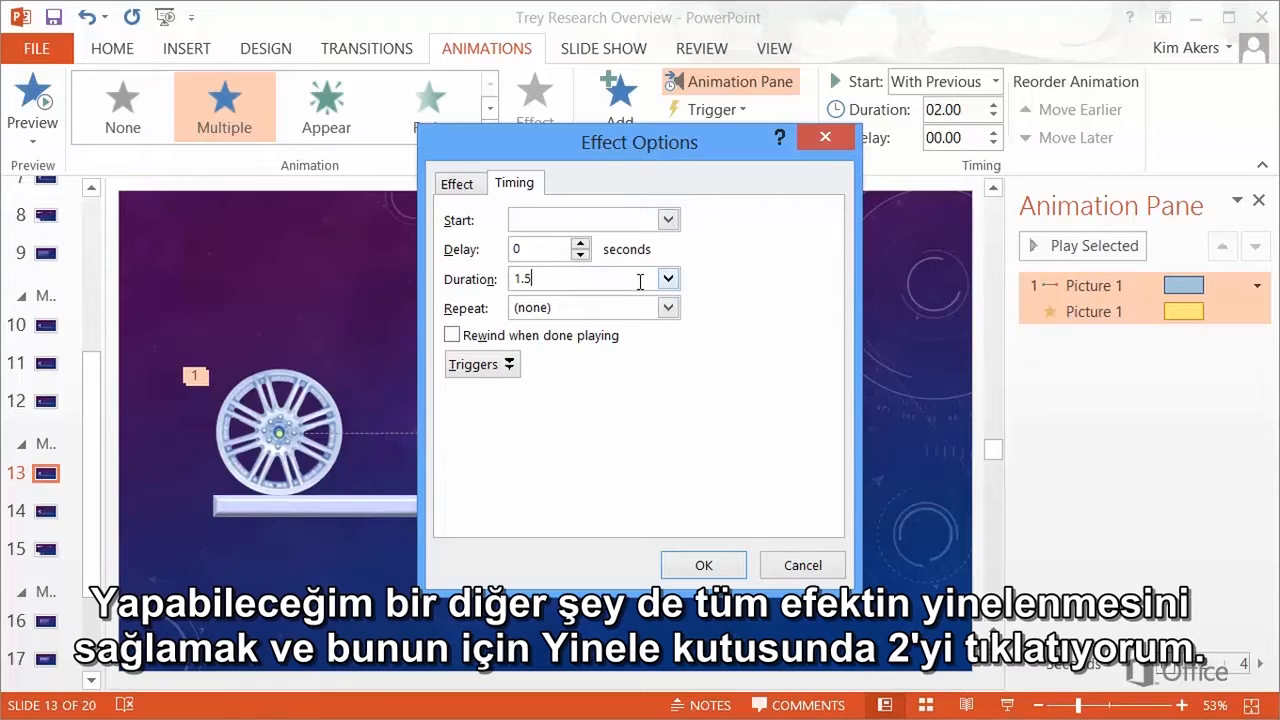
{"action": "left_click", "coordinate": [568, 307]}
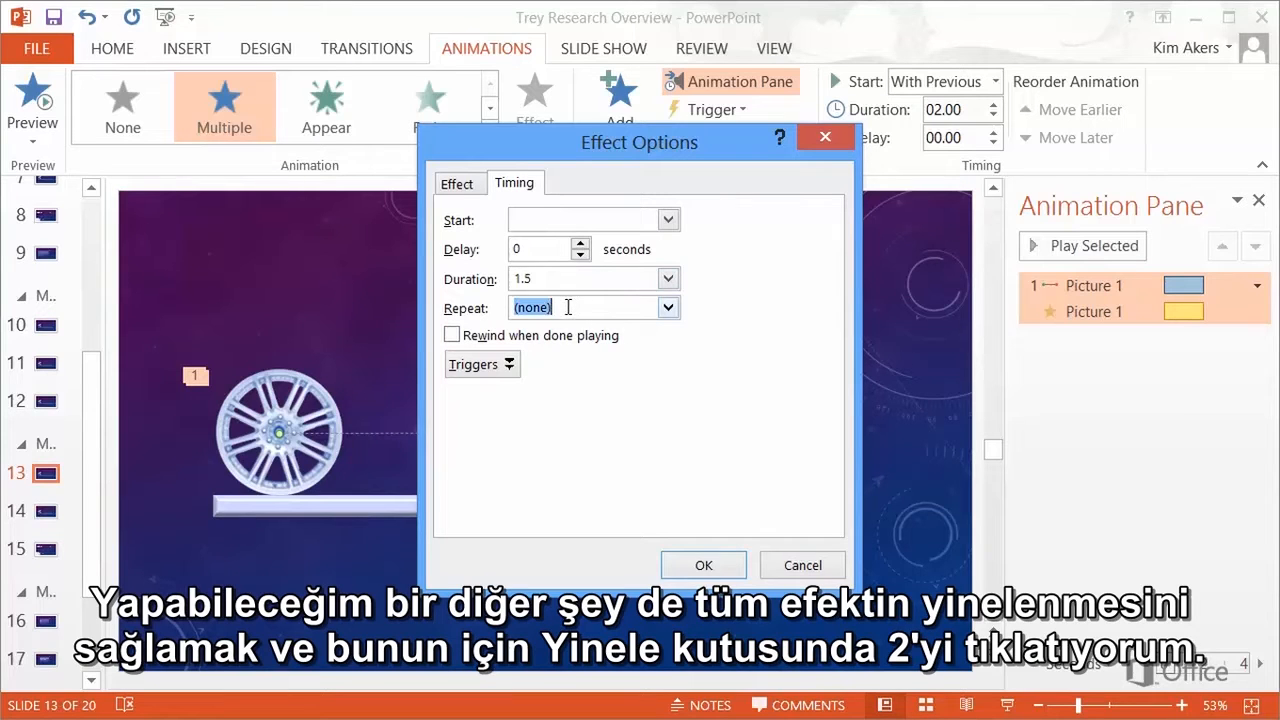
{"action": "left_click", "coordinate": [668, 308]}
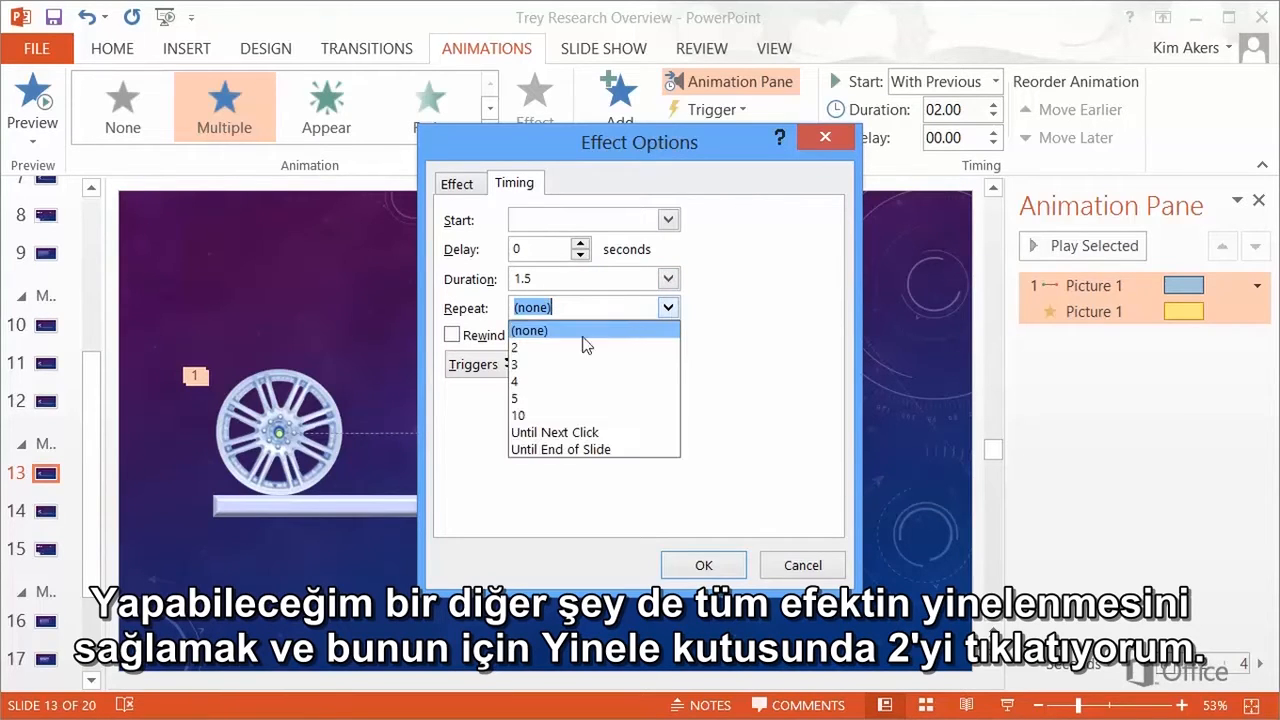
{"action": "left_click", "coordinate": [550, 348]}
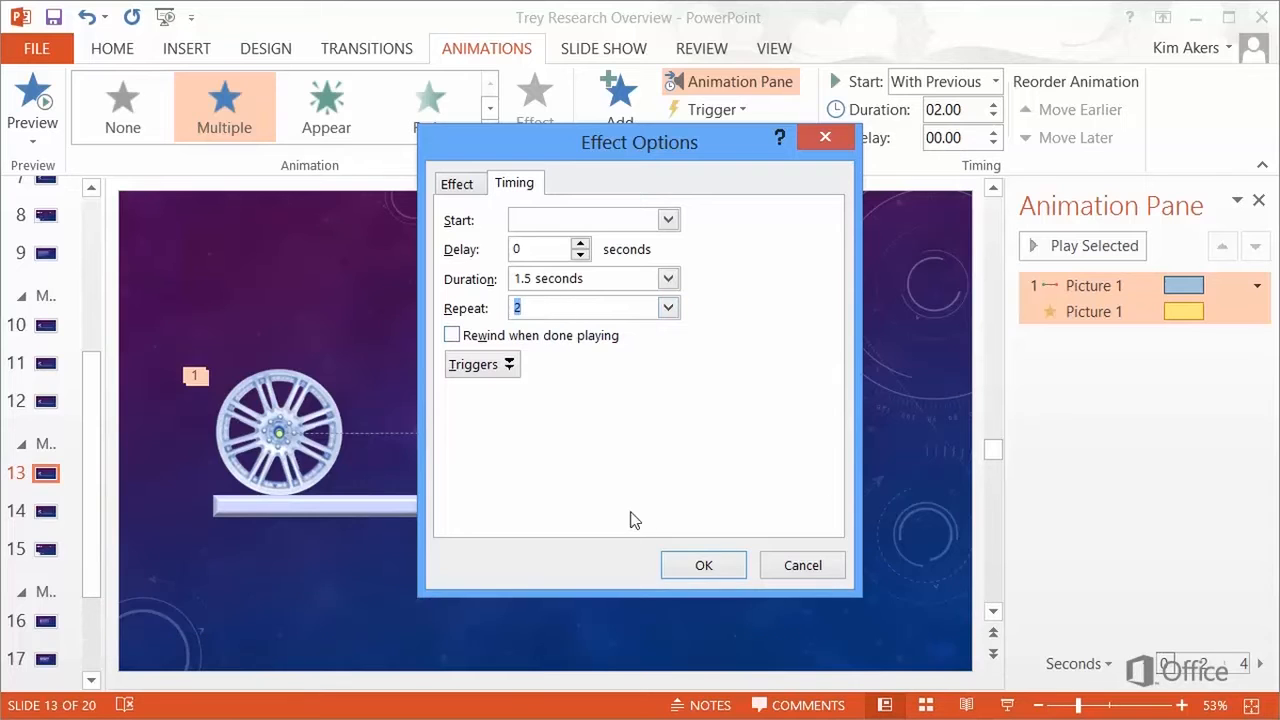
{"action": "left_click", "coordinate": [703, 565]}
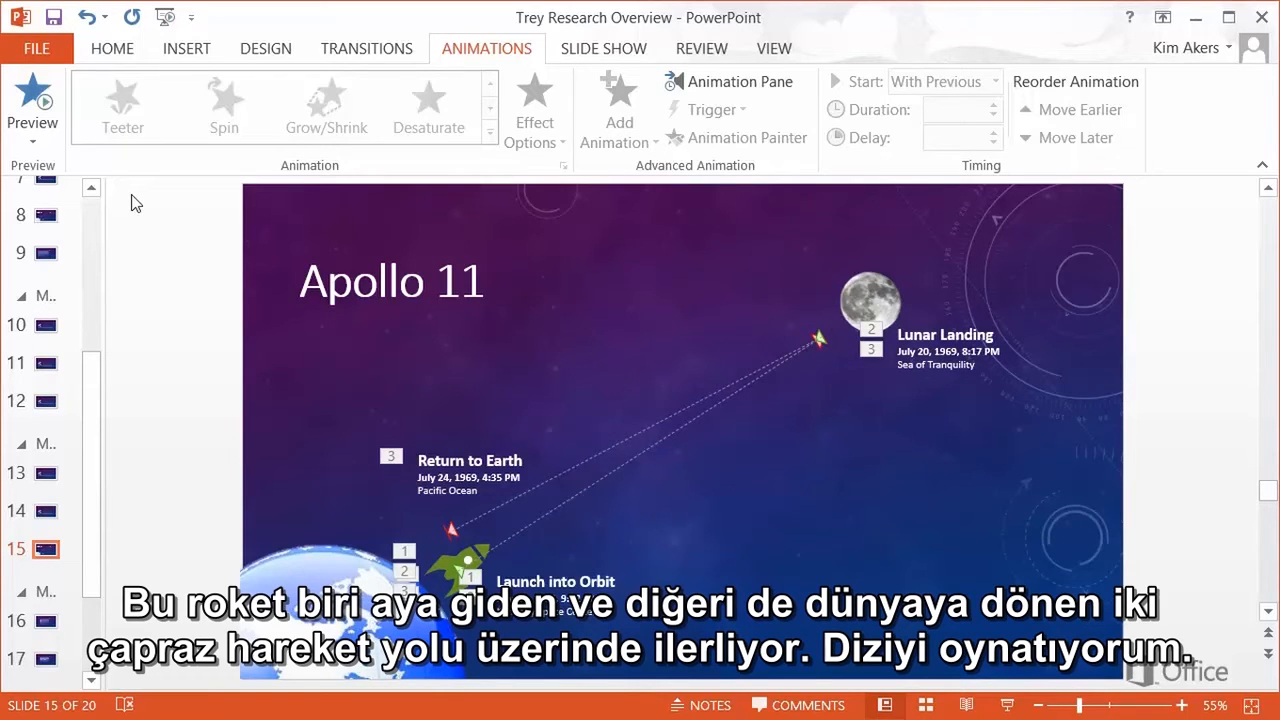
Preview the animations on the Apollo 11 slide and show its effects in the Animation Pane.
{"action": "left_click", "coordinate": [33, 95]}
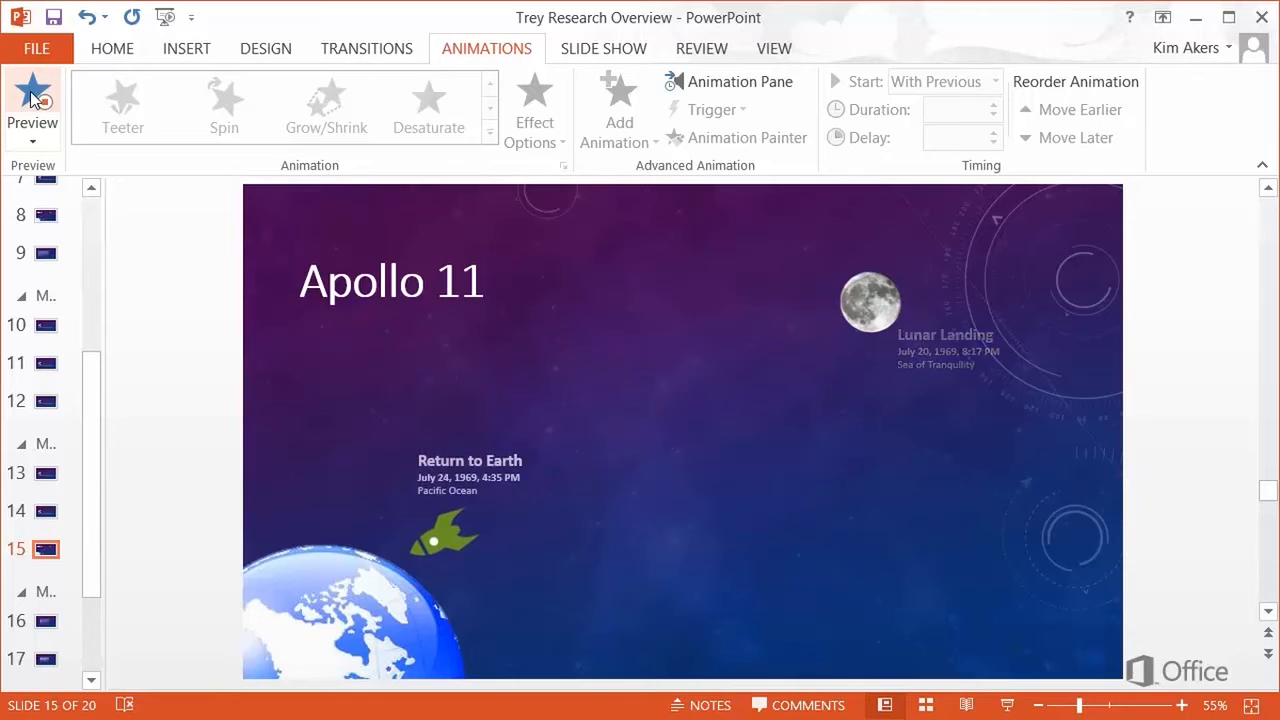
{"action": "left_click", "coordinate": [32, 95]}
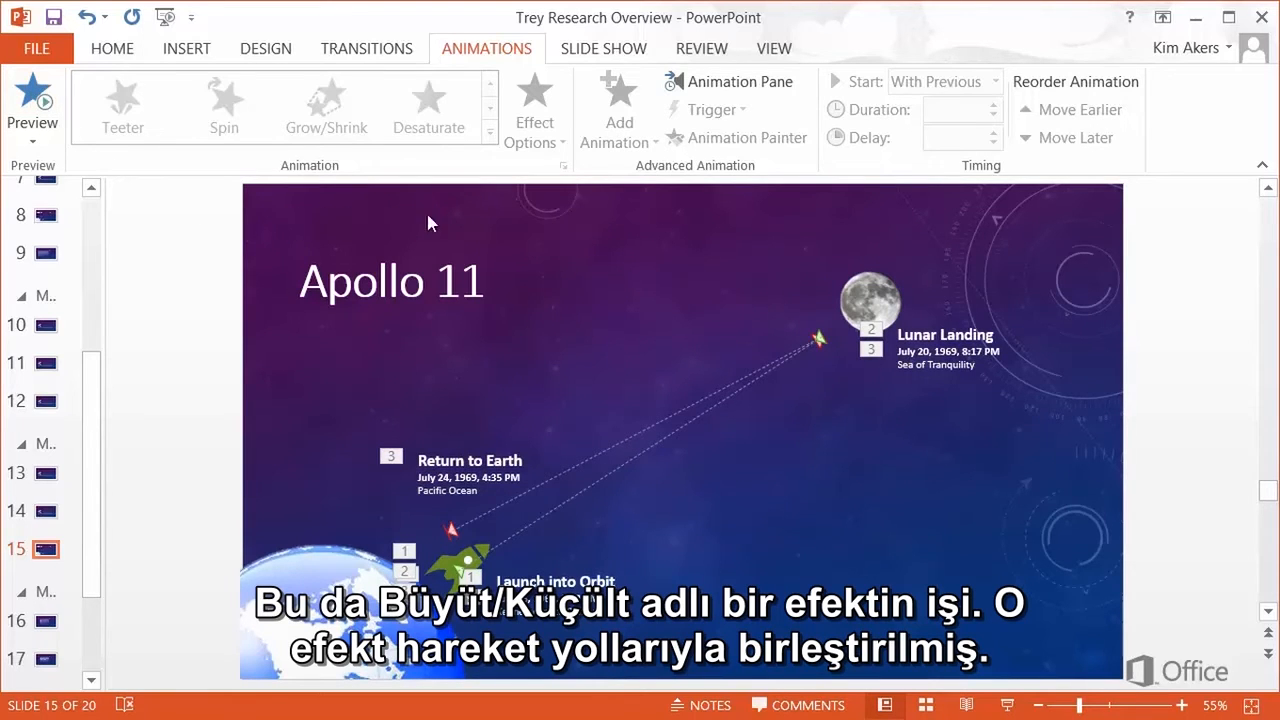
{"action": "left_click", "coordinate": [686, 86]}
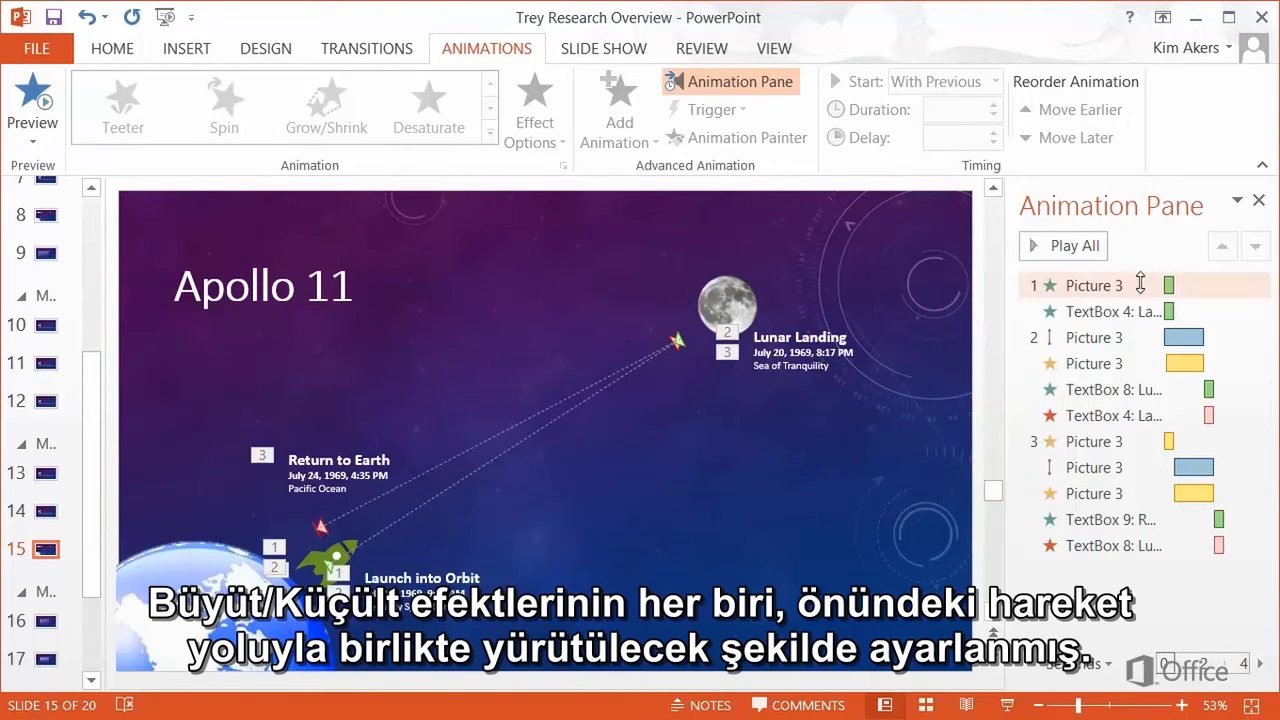
Examine the size choices and smoothing settings of the rocket's Grow/Shrink effect that runs with its motion path to the moon, leaving them unaltered.
{"action": "left_click", "coordinate": [1128, 362]}
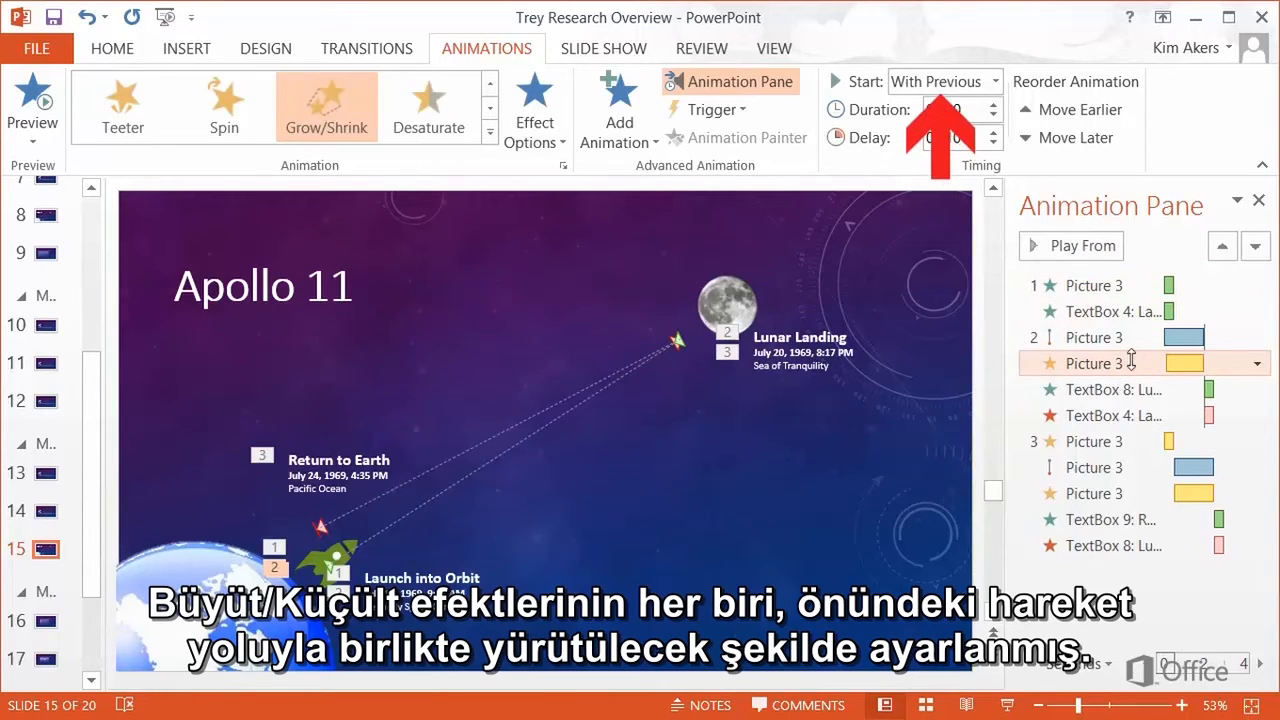
{"action": "left_click", "coordinate": [1257, 364]}
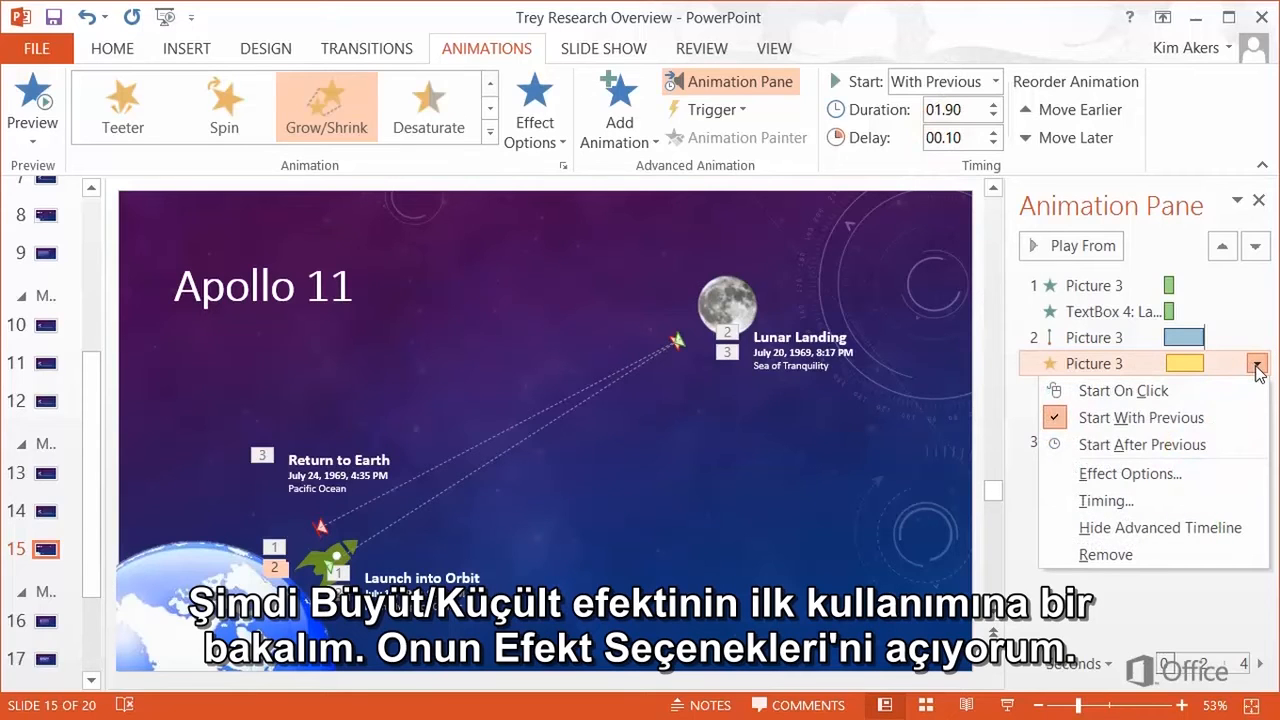
{"action": "left_click", "coordinate": [1130, 474]}
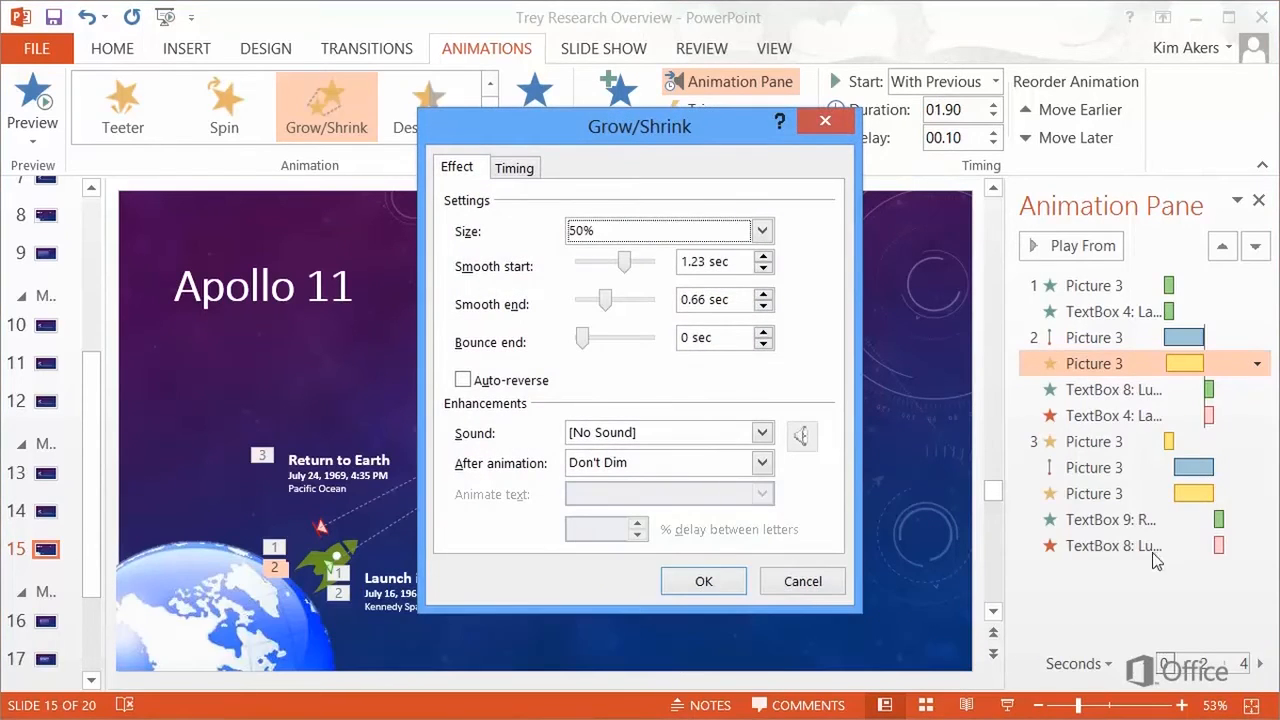
{"action": "left_click", "coordinate": [762, 230]}
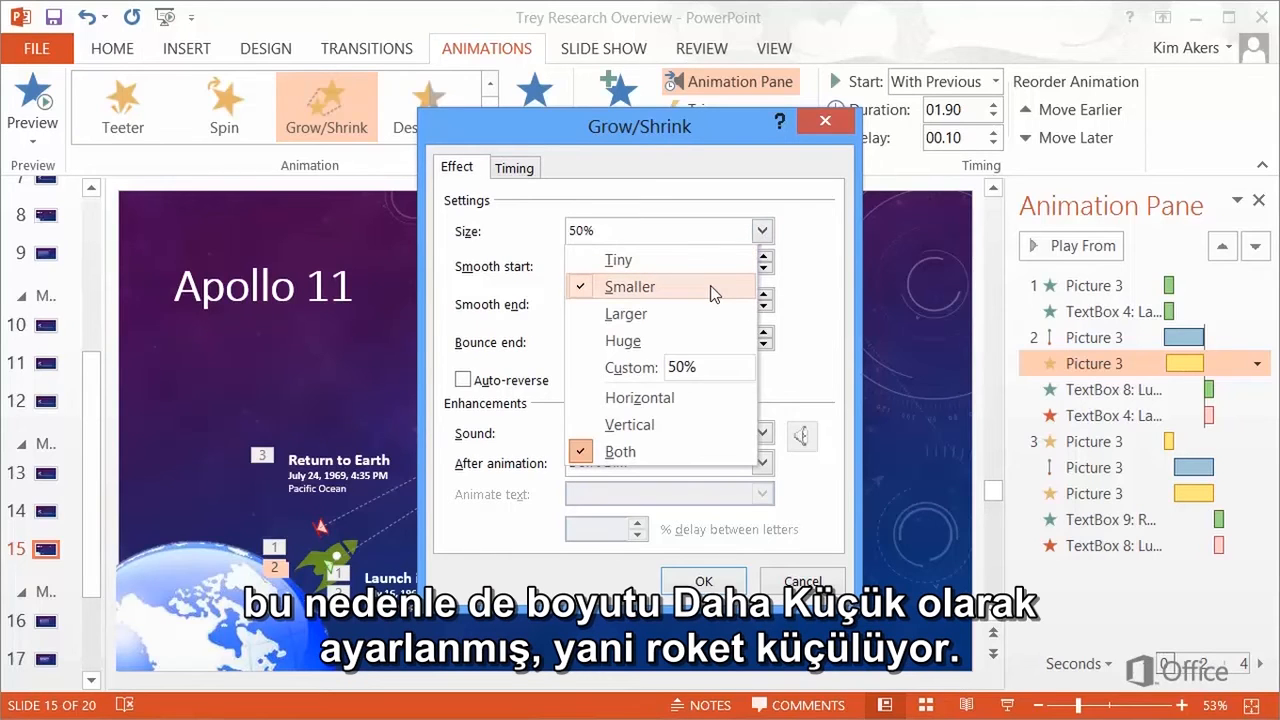
{"action": "left_click", "coordinate": [765, 232]}
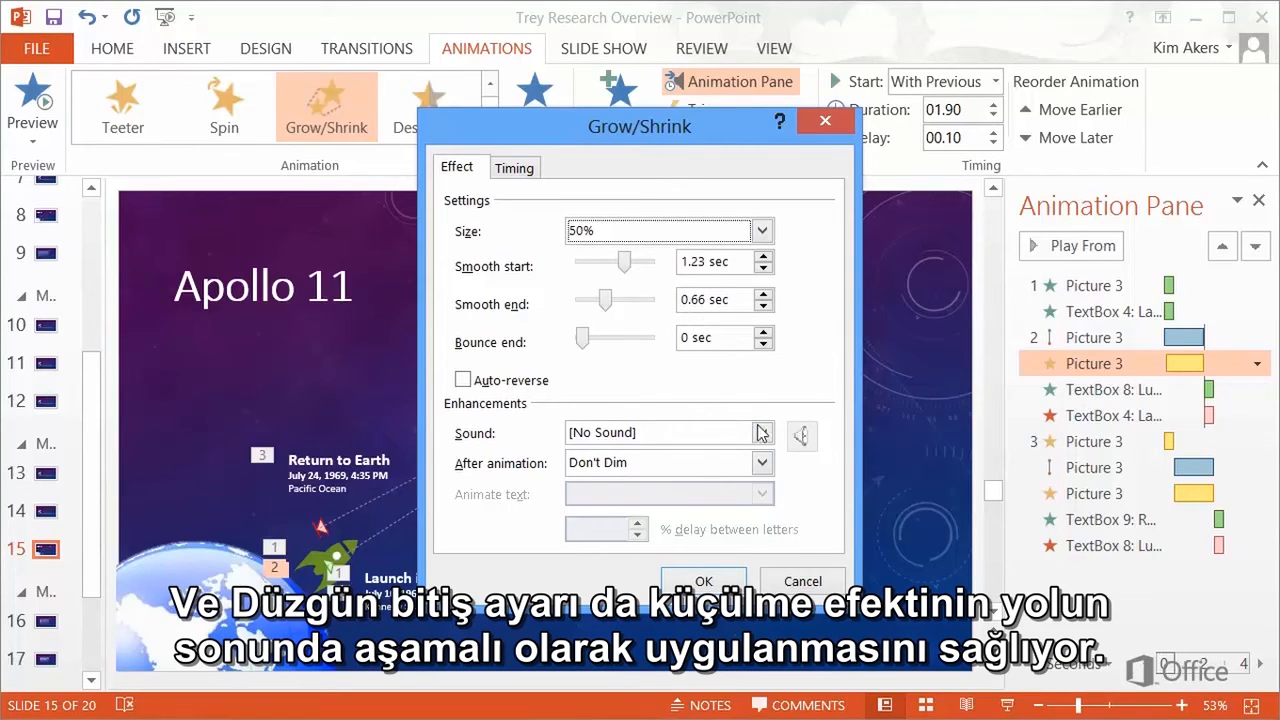
{"action": "left_click", "coordinate": [804, 578]}
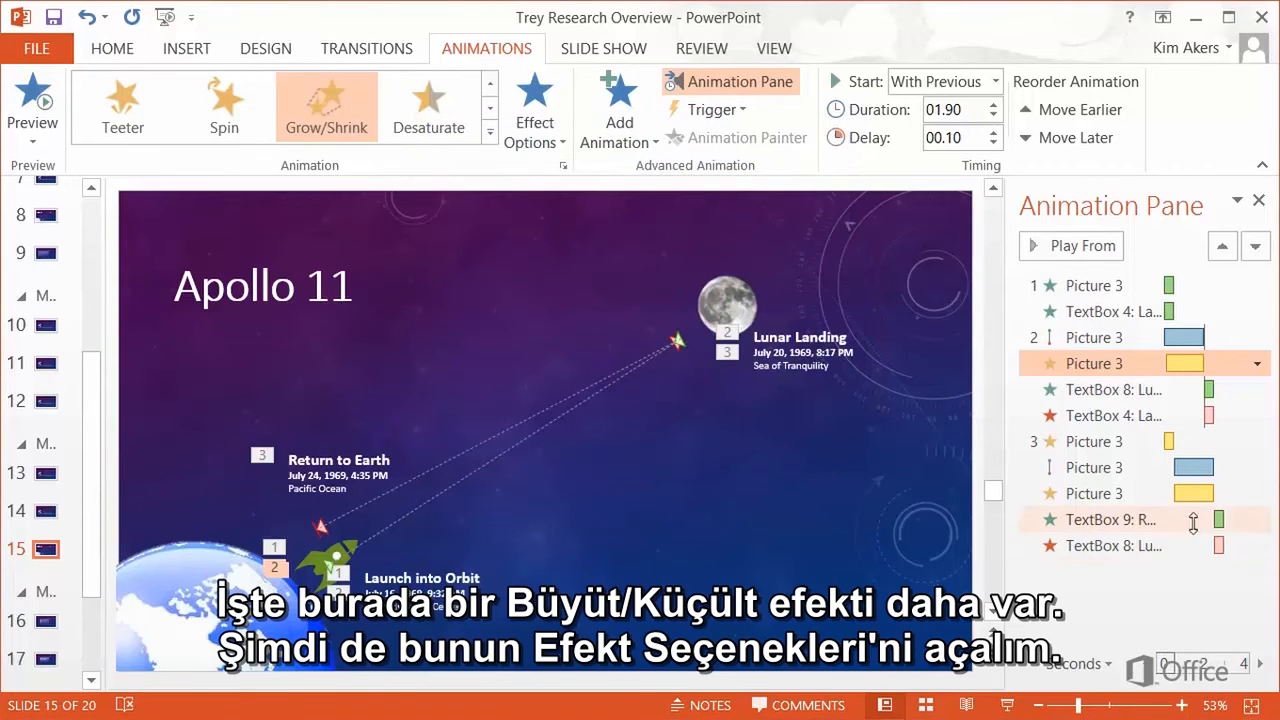
Check the effect options and size choices of the rocket's last Grow/Shrink effect, the one accompanying its return path to Earth.
{"action": "left_click", "coordinate": [1235, 494]}
{"action": "left_click", "coordinate": [1256, 494]}
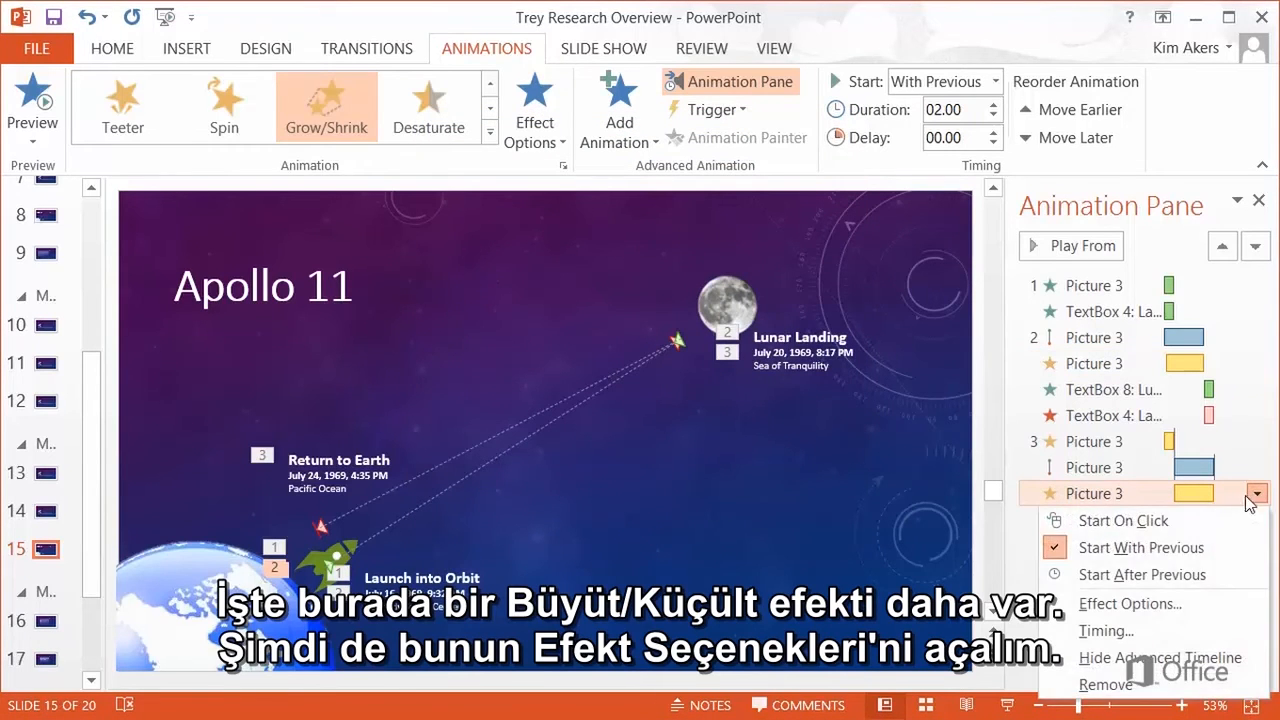
{"action": "left_click", "coordinate": [1196, 601]}
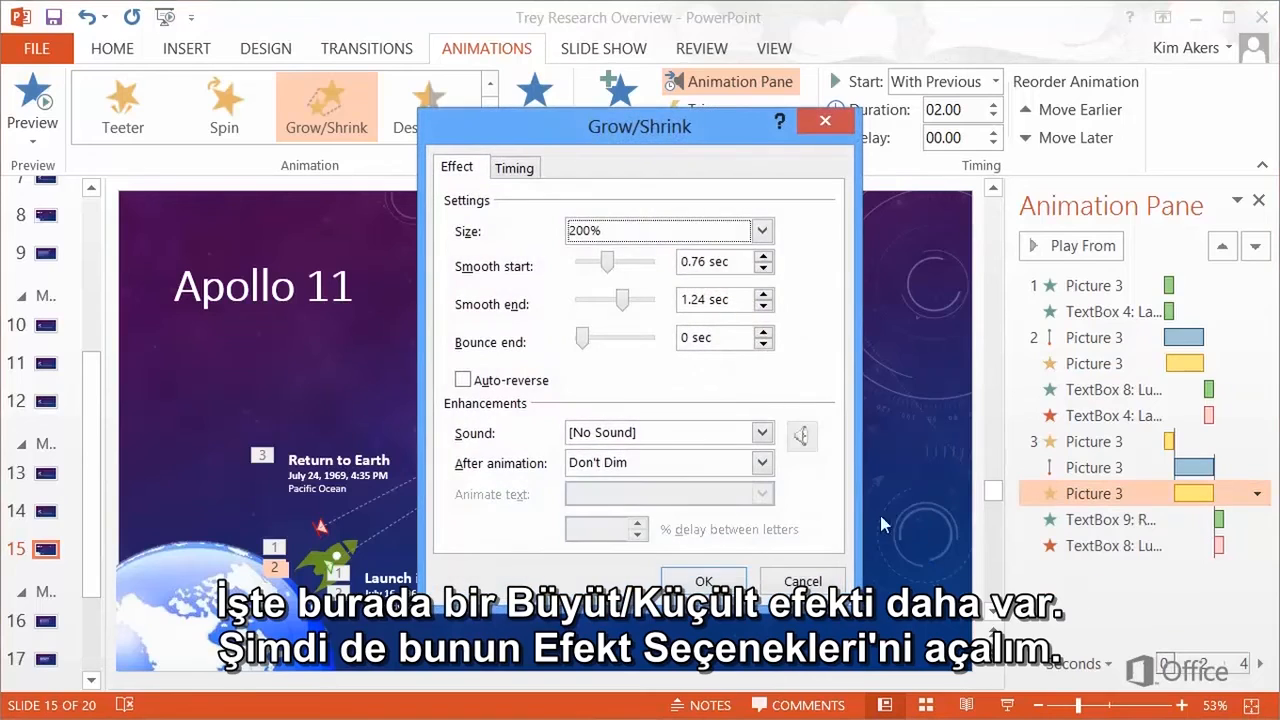
{"action": "left_click", "coordinate": [762, 231]}
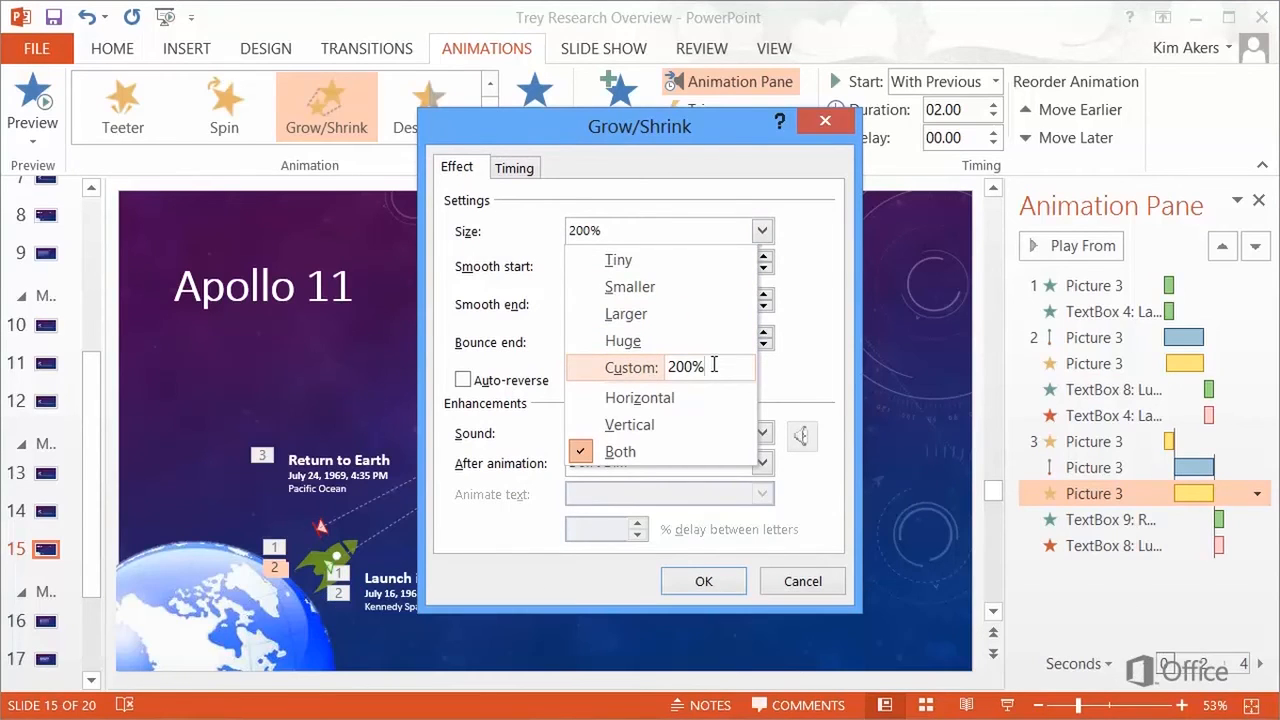
{"action": "key", "text": "Escape"}
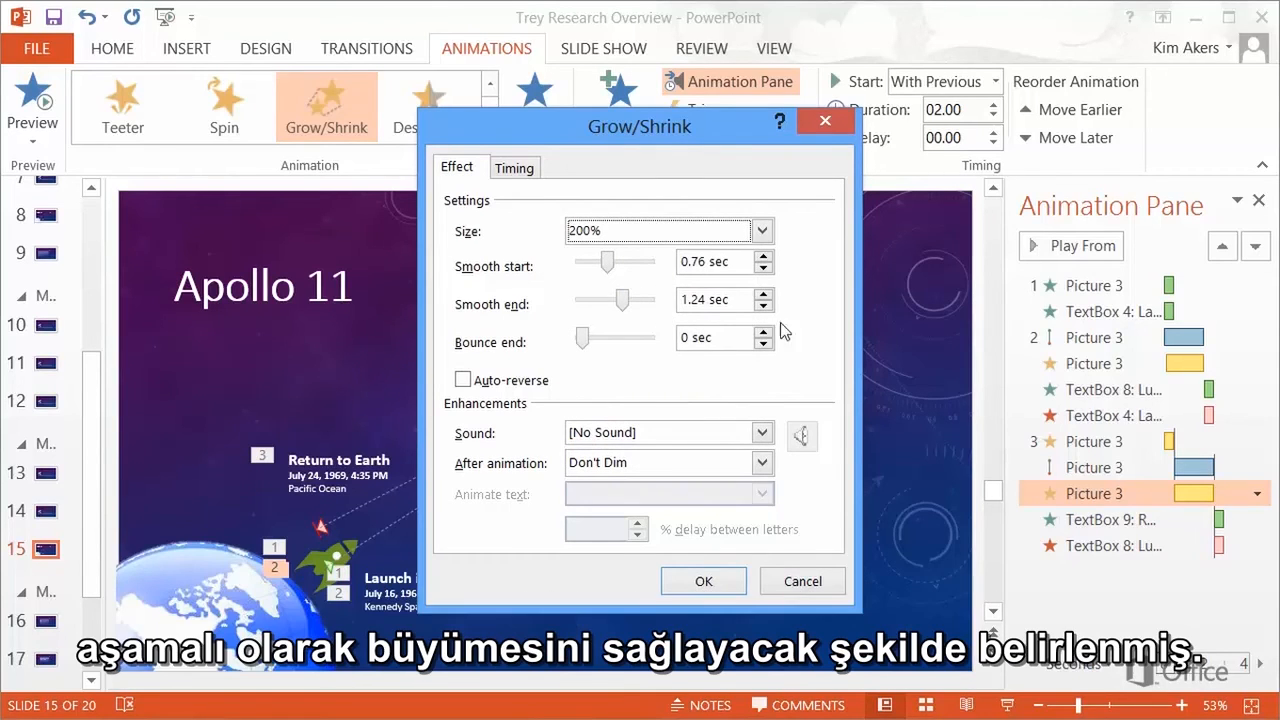
{"action": "left_click", "coordinate": [814, 583]}
Clear the effect selection and play all animations on the Apollo 11 slide.
{"action": "left_click", "coordinate": [1079, 612]}
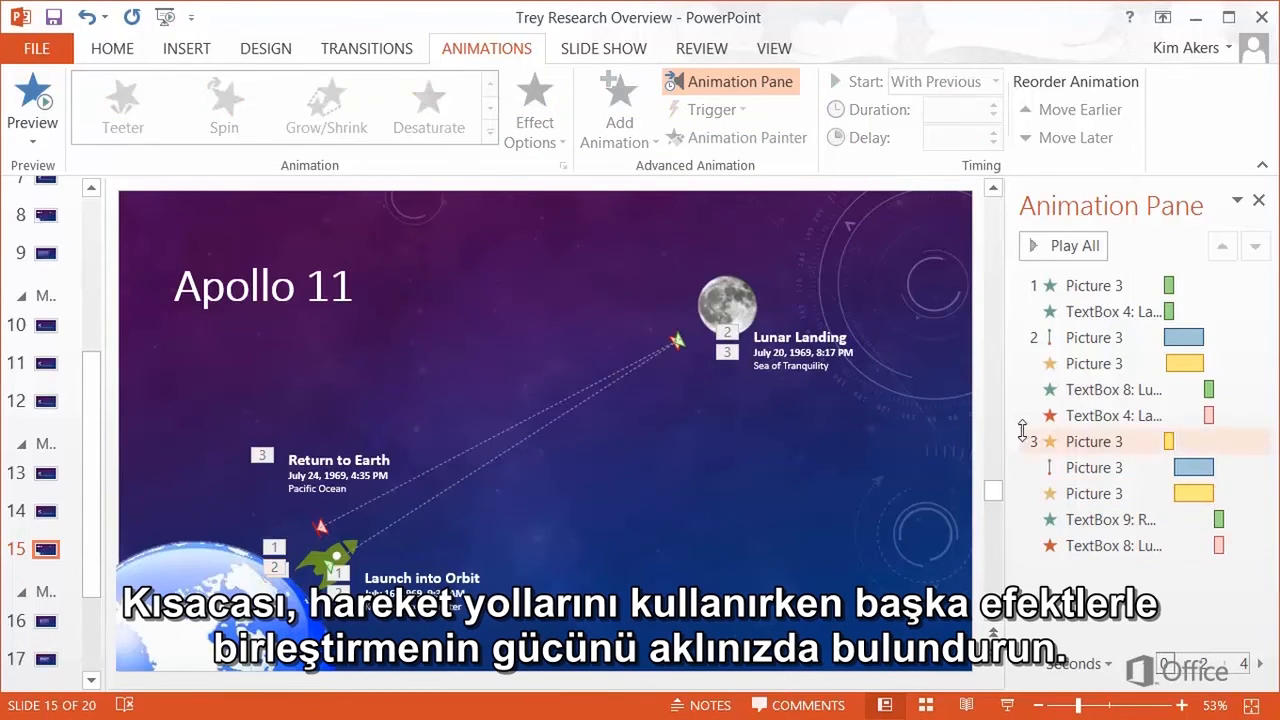
{"action": "left_click", "coordinate": [1058, 245]}
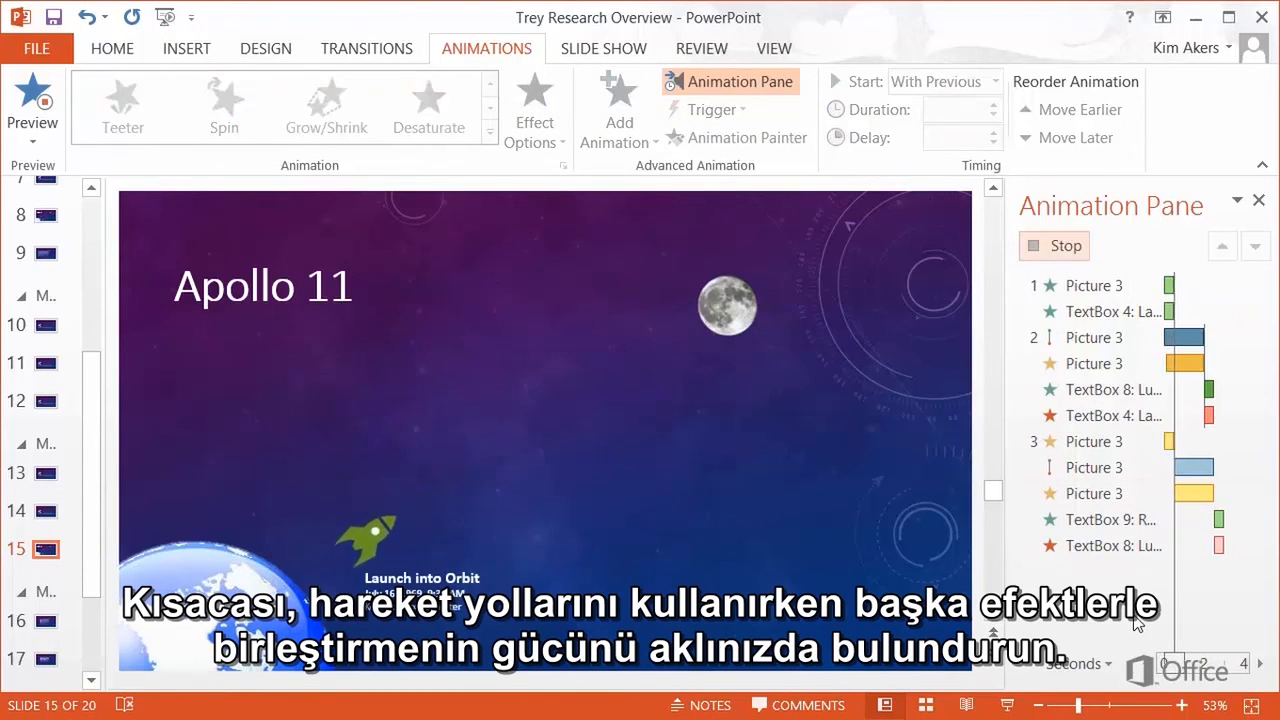